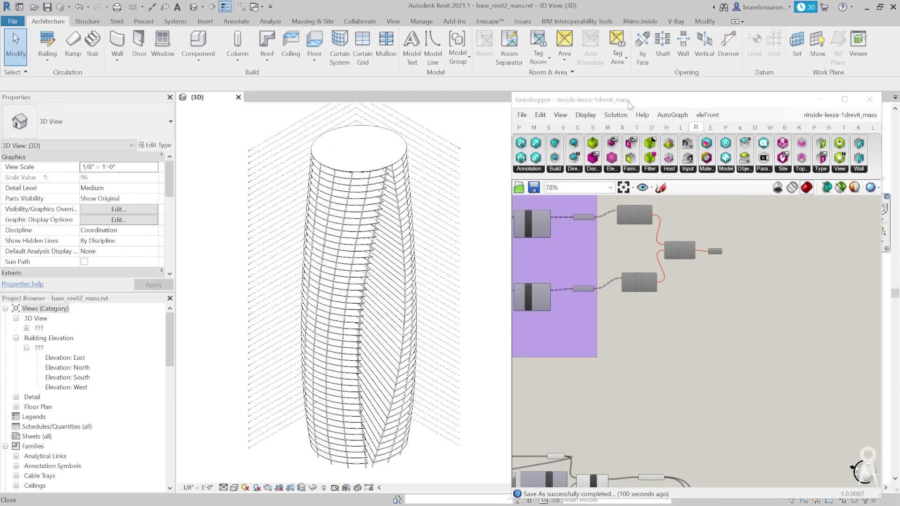
Maximize Grasshopper to review the Main Panel Creation group, then restore it beside Revit.
{"action": "left_click_drag", "start_coordinate": [630, 104], "coordinate": [638, 3]}
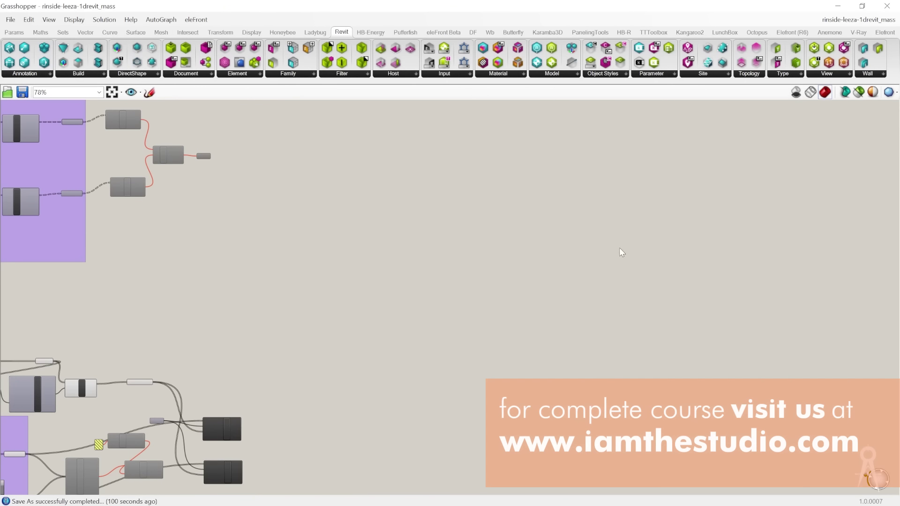
{"action": "scroll", "coordinate": [619, 247], "scroll_direction": "down", "scroll_amount": 4}
{"action": "scroll", "coordinate": [352, 132], "scroll_direction": "up", "scroll_amount": 5}
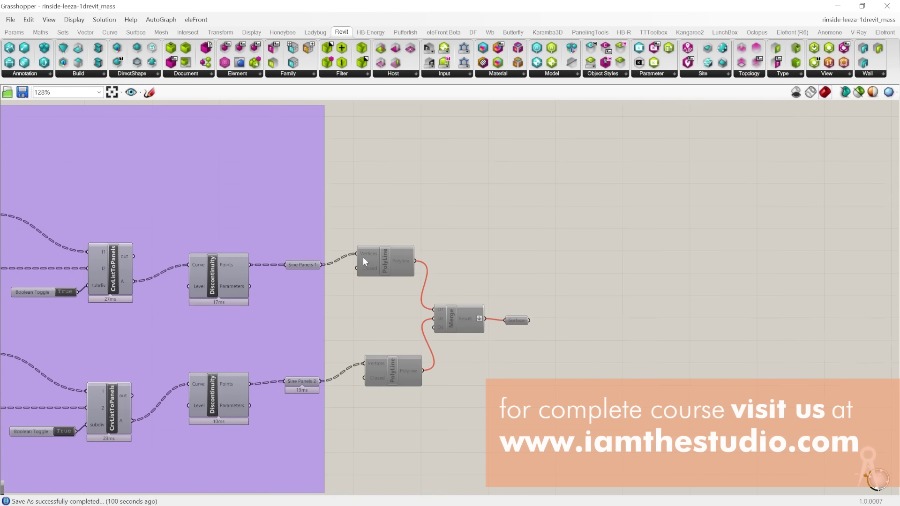
{"action": "scroll", "coordinate": [415, 266], "scroll_direction": "down", "scroll_amount": 4}
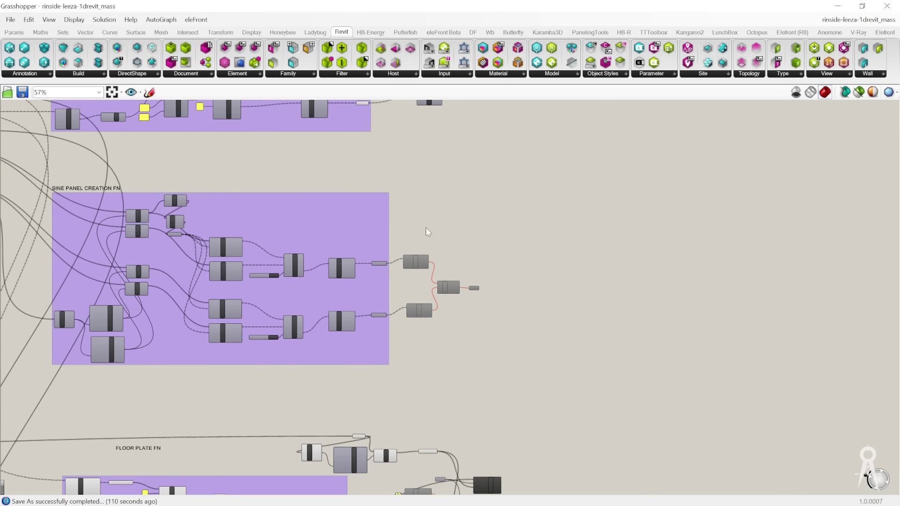
{"action": "right_click_drag", "start_coordinate": [425, 231], "coordinate": [473, 347]}
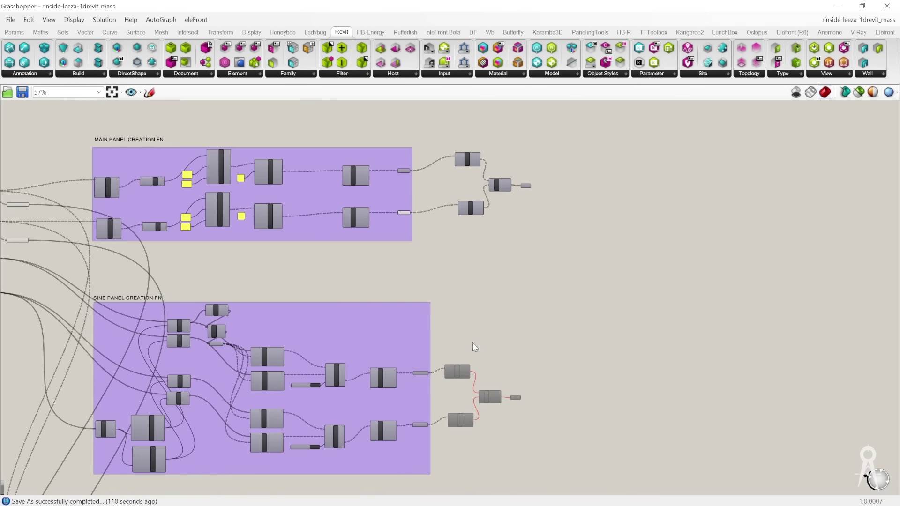
{"action": "right_click", "coordinate": [473, 342]}
{"action": "left_click", "coordinate": [469, 269]}
{"action": "scroll", "coordinate": [461, 291], "scroll_direction": "down", "scroll_amount": 2}
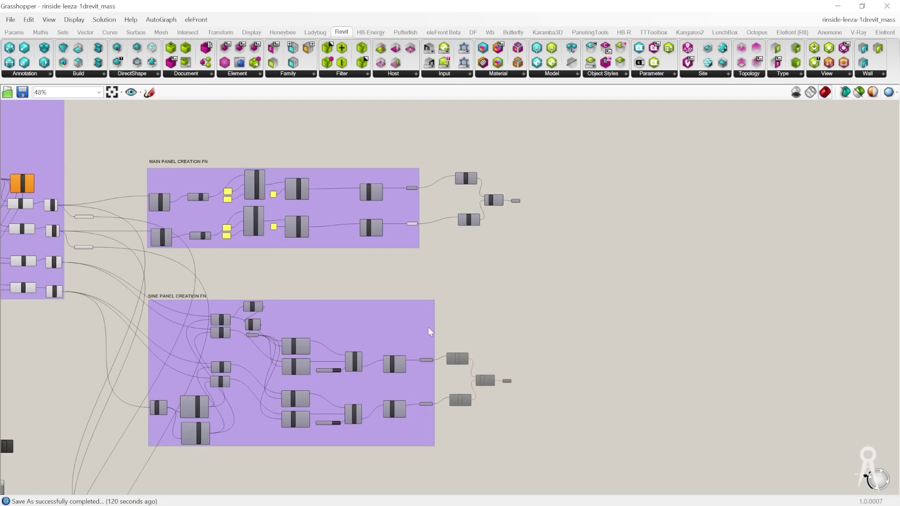
{"action": "scroll", "coordinate": [452, 381], "scroll_direction": "up", "scroll_amount": 5}
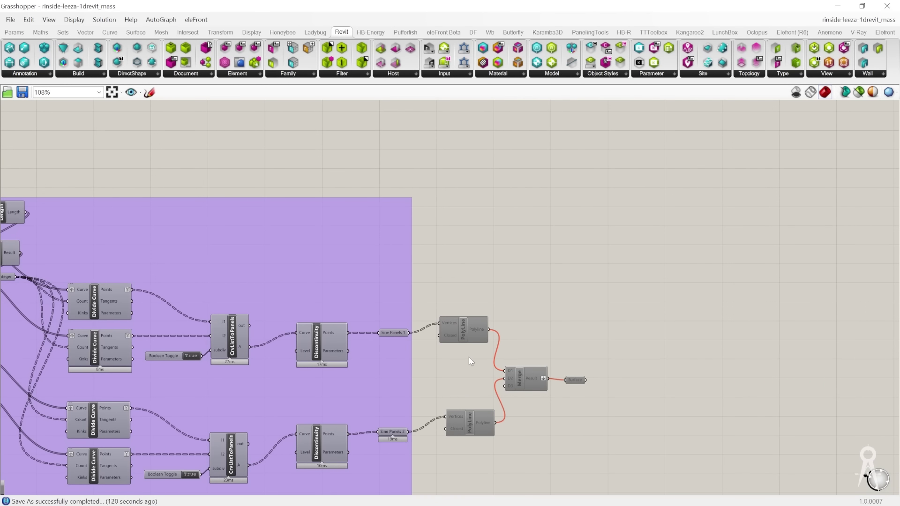
{"action": "scroll", "coordinate": [470, 361], "scroll_direction": "up", "scroll_amount": 1}
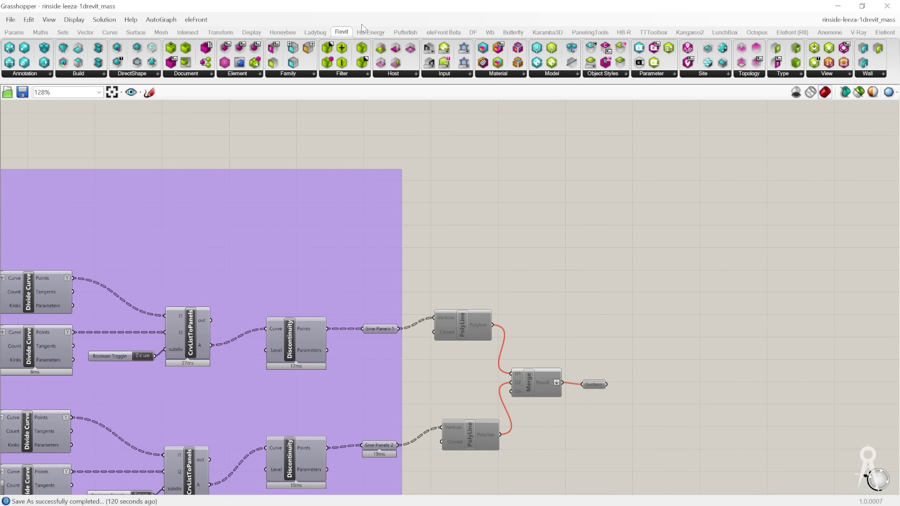
{"action": "double_click", "coordinate": [370, 8]}
Open Adaptive Quad Panel2.rfa from Recent Documents, inspect it, and load it into the tower project.
{"action": "scroll", "coordinate": [417, 227], "scroll_direction": "down", "scroll_amount": 3}
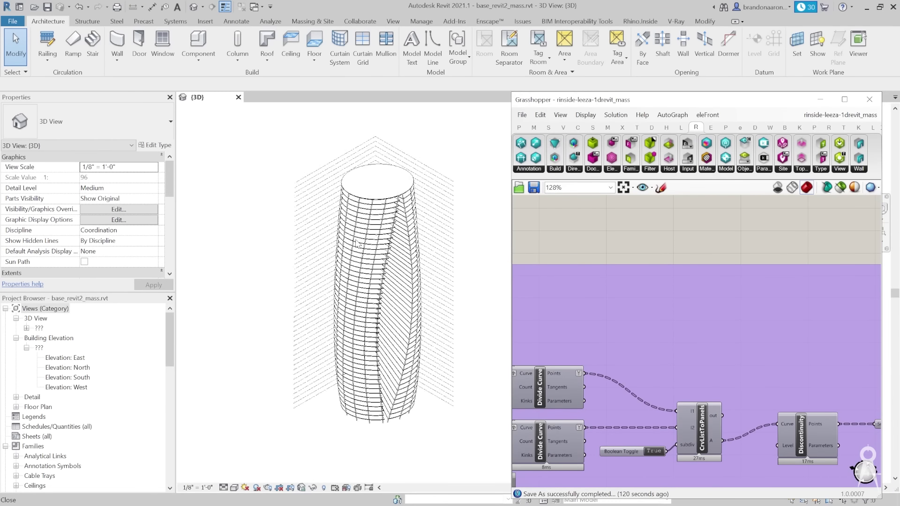
{"action": "scroll", "coordinate": [417, 225], "scroll_direction": "up", "scroll_amount": 4}
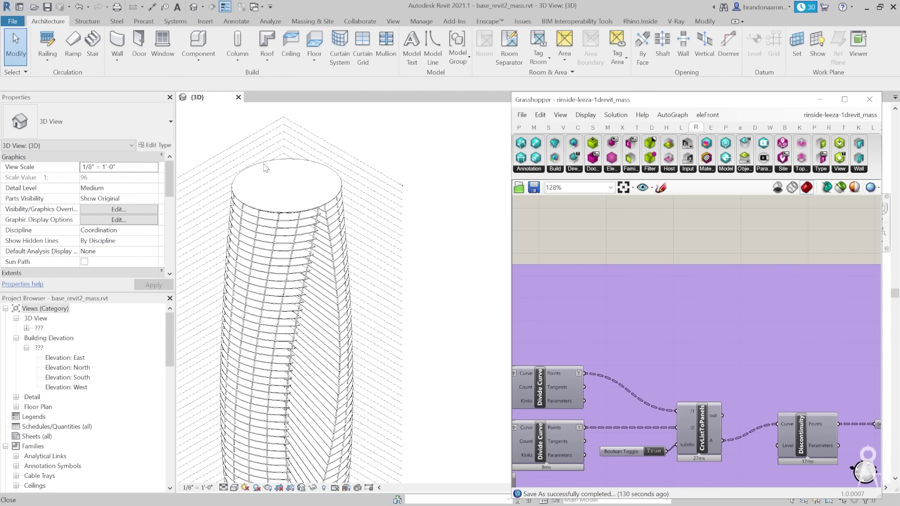
{"action": "scroll", "coordinate": [347, 268], "scroll_direction": "down", "scroll_amount": 1}
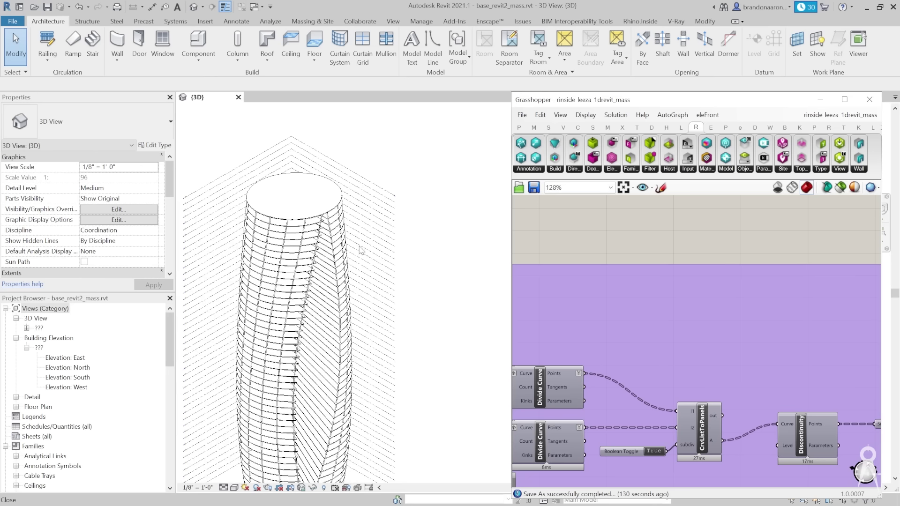
{"action": "left_click", "coordinate": [13, 22]}
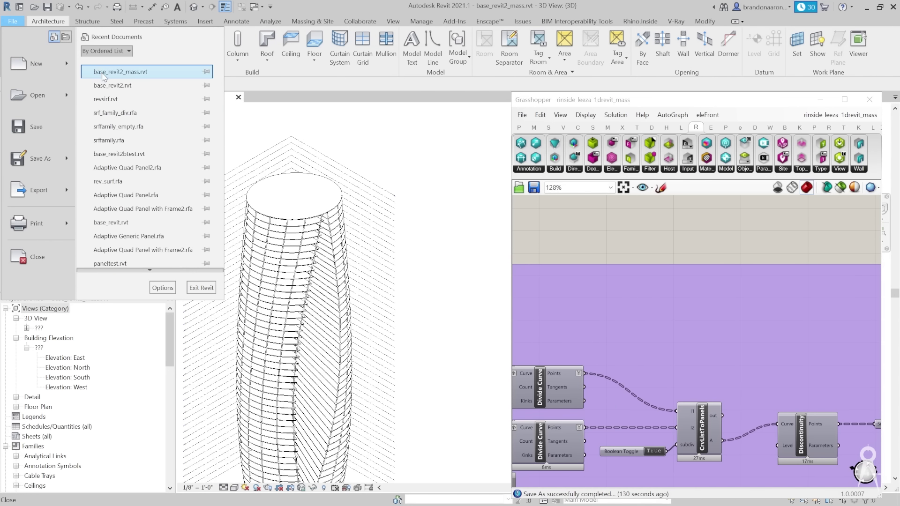
{"action": "key", "text": "Escape"}
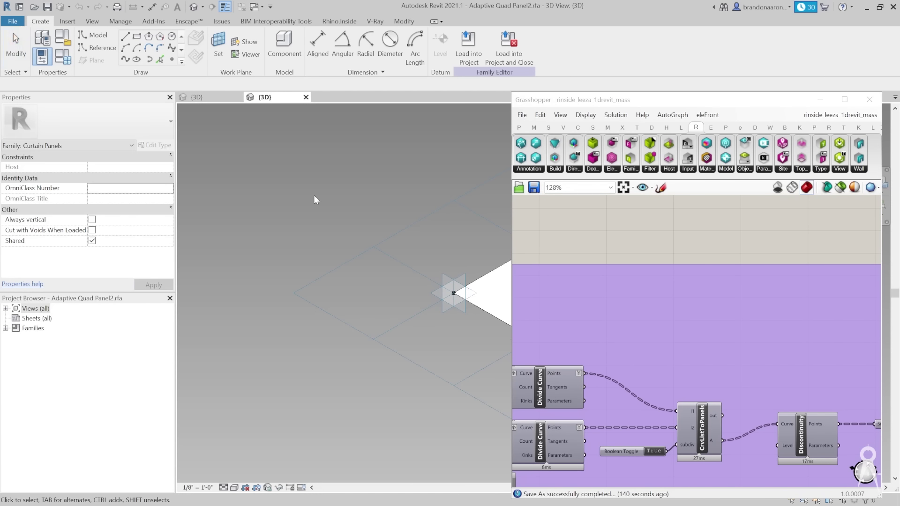
{"action": "scroll", "coordinate": [285, 318], "scroll_direction": "down", "scroll_amount": 5}
{"action": "scroll", "coordinate": [386, 308], "scroll_direction": "up", "scroll_amount": 3}
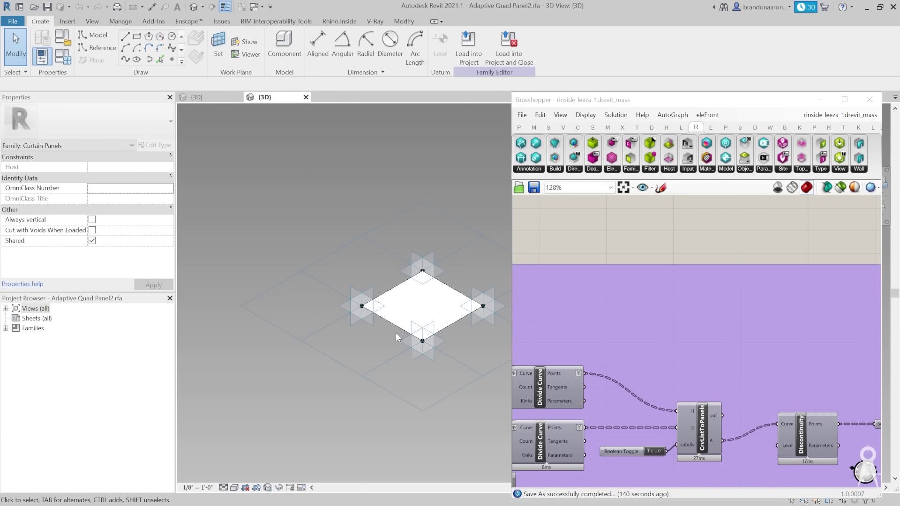
{"action": "scroll", "coordinate": [459, 271], "scroll_direction": "up", "scroll_amount": 3}
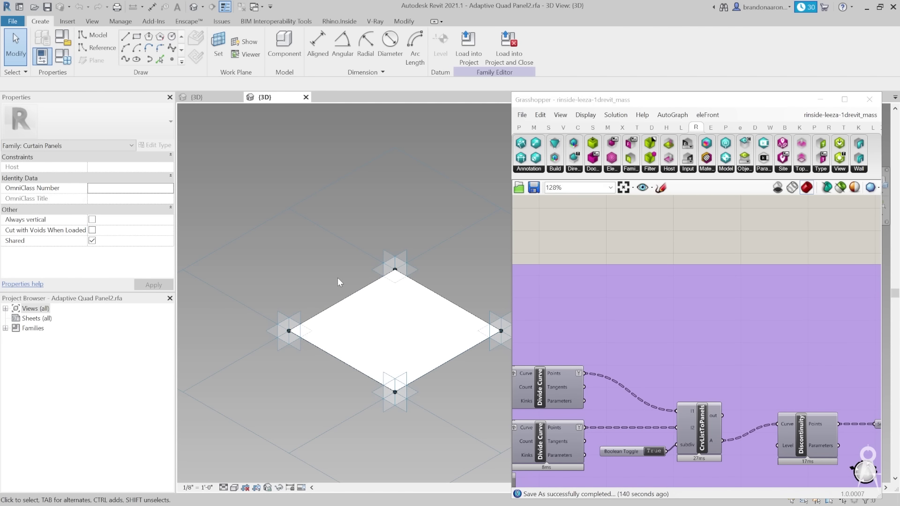
{"action": "scroll", "coordinate": [352, 263], "scroll_direction": "down", "scroll_amount": 2}
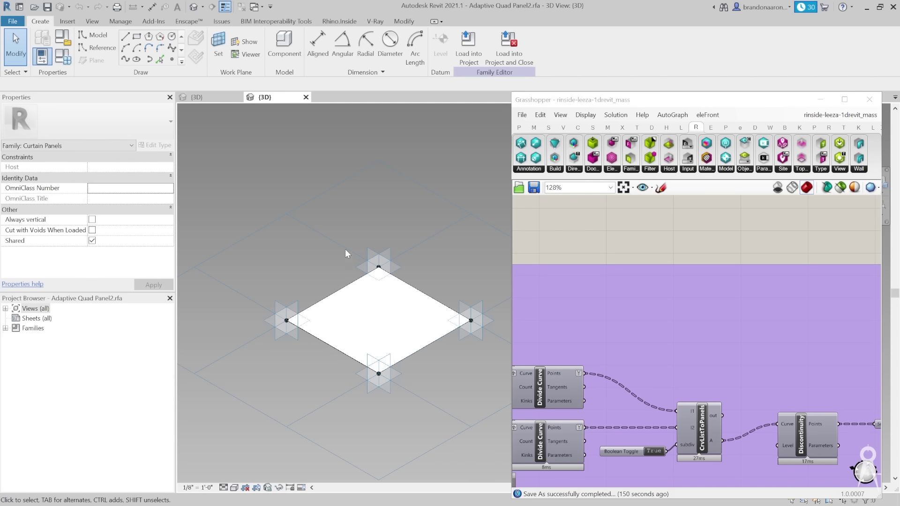
{"action": "left_click", "coordinate": [468, 46]}
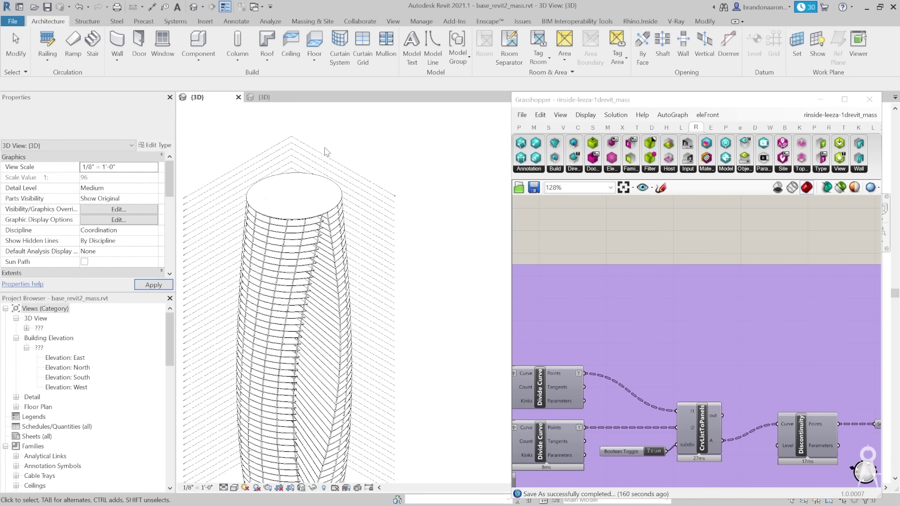
Bring the Sine Panels wiring into view and select the Sine Panels 1 parameter.
{"action": "scroll", "coordinate": [322, 199], "scroll_direction": "down", "scroll_amount": 2}
{"action": "scroll", "coordinate": [285, 269], "scroll_direction": "up", "scroll_amount": 4}
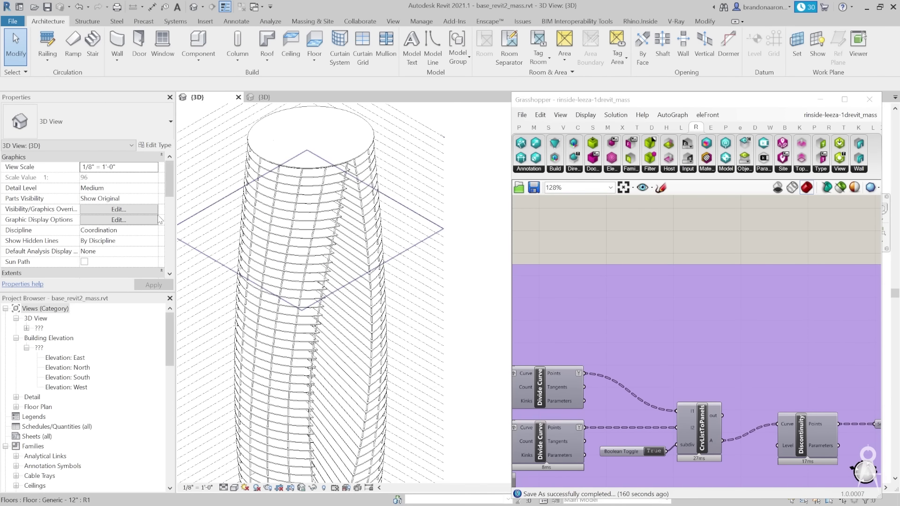
{"action": "scroll", "coordinate": [246, 215], "scroll_direction": "down", "scroll_amount": 1}
{"action": "scroll", "coordinate": [247, 223], "scroll_direction": "down", "scroll_amount": 2}
{"action": "scroll", "coordinate": [531, 269], "scroll_direction": "down", "scroll_amount": 4}
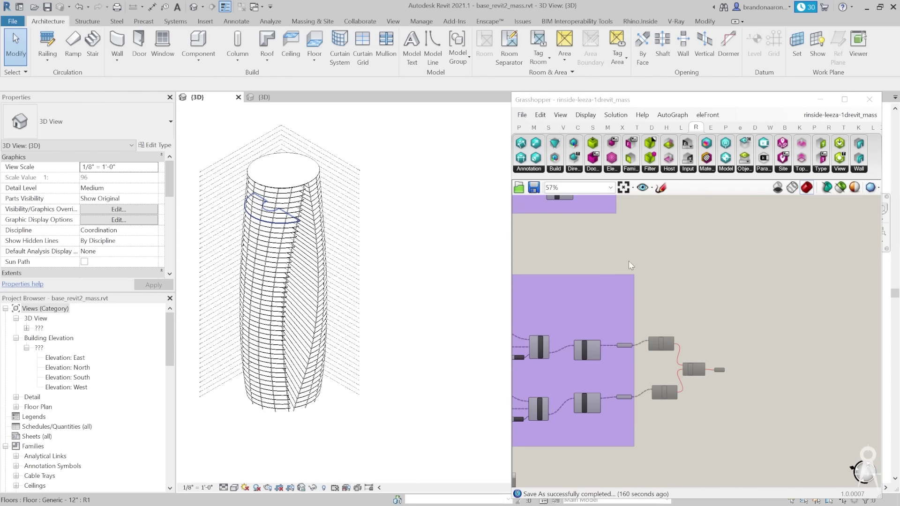
{"action": "right_click", "coordinate": [679, 342]}
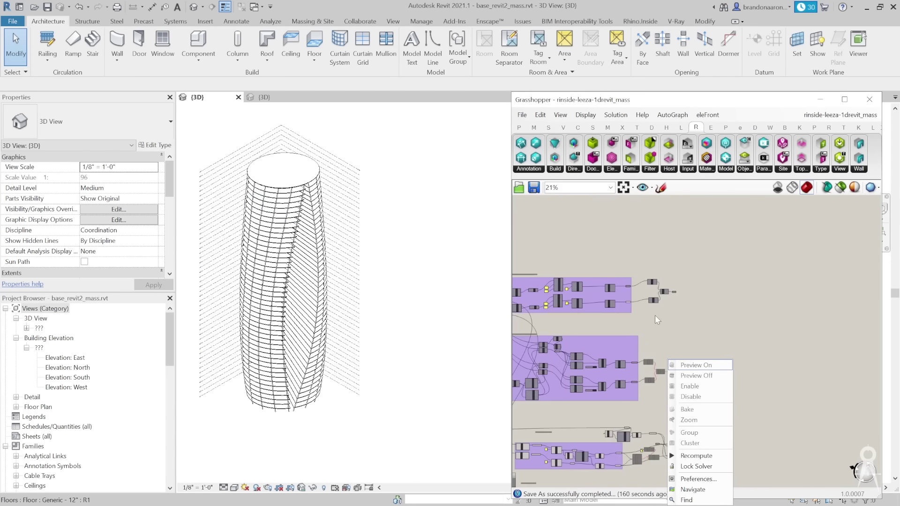
{"action": "scroll", "coordinate": [654, 315], "scroll_direction": "up", "scroll_amount": 4}
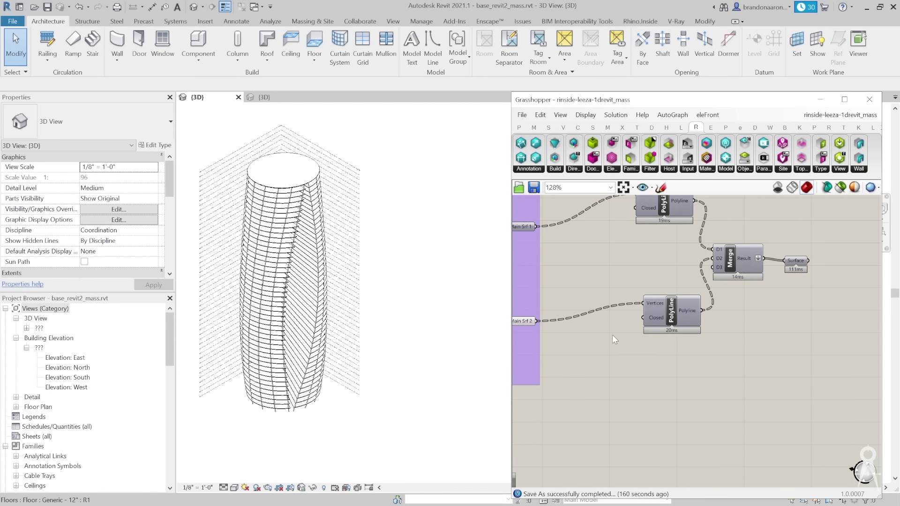
{"action": "scroll", "coordinate": [632, 265], "scroll_direction": "down", "scroll_amount": 6}
{"action": "scroll", "coordinate": [632, 332], "scroll_direction": "up", "scroll_amount": 6}
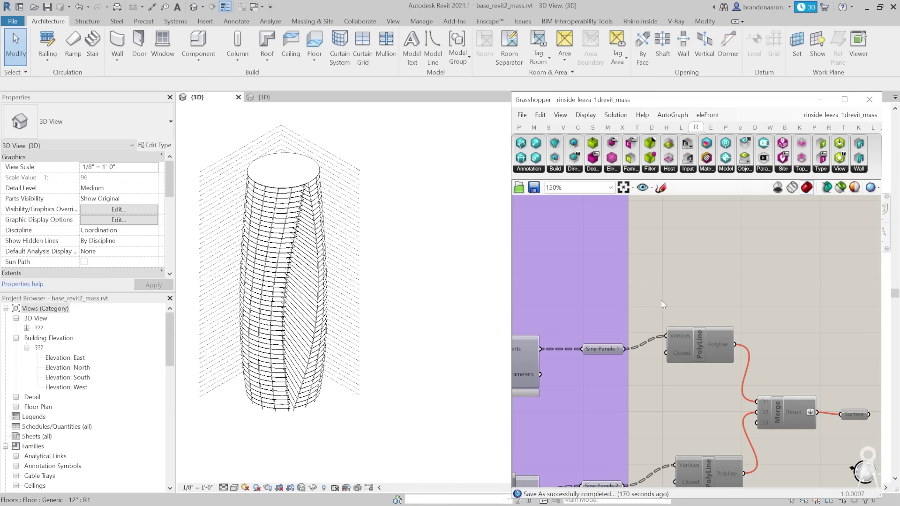
{"action": "right_click_drag", "start_coordinate": [660, 300], "coordinate": [744, 323]}
{"action": "scroll", "coordinate": [685, 374], "scroll_direction": "down", "scroll_amount": 3}
{"action": "left_click", "coordinate": [727, 317]}
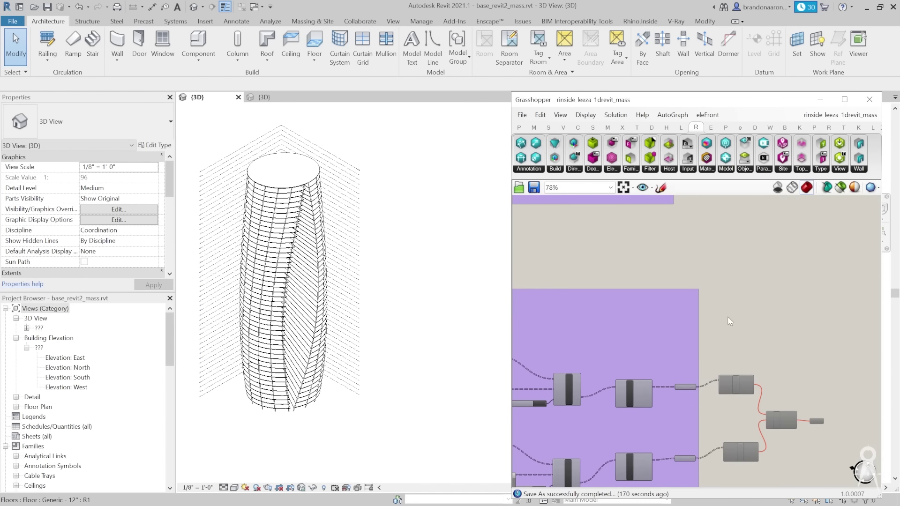
{"action": "scroll", "coordinate": [698, 380], "scroll_direction": "up", "scroll_amount": 4}
{"action": "mouse_move", "coordinate": [661, 397]}
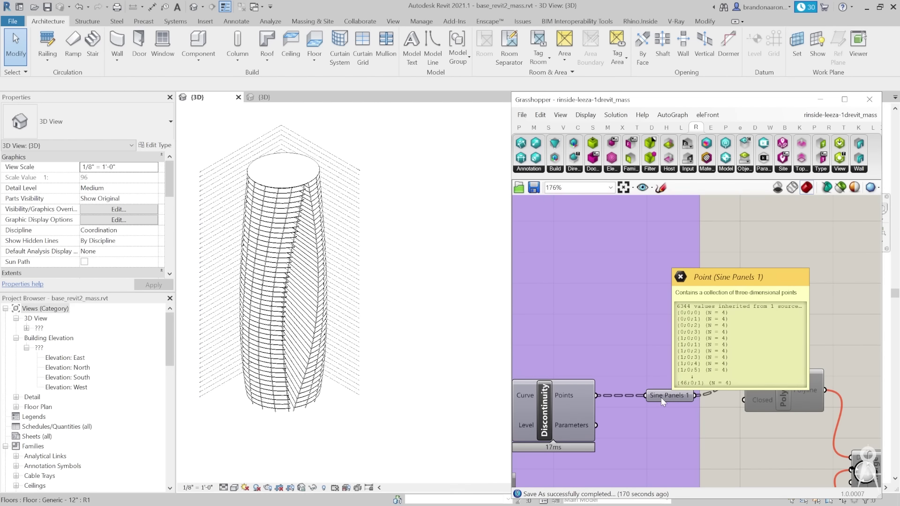
{"action": "left_click", "coordinate": [660, 397]}
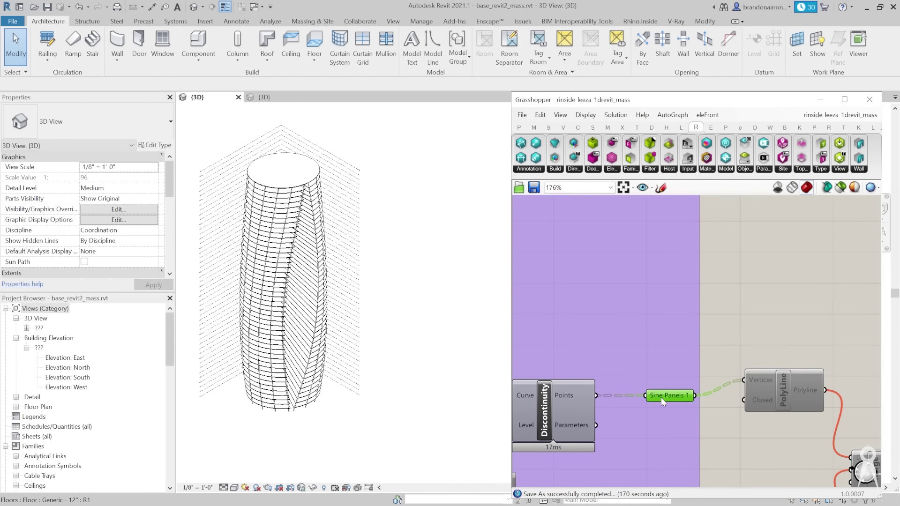
Confirm Sine Panels 1 holds 6344 points in four-point branches, then show the Sets tab.
{"action": "double_click", "coordinate": [739, 287]}
{"action": "left_click", "coordinate": [787, 270]}
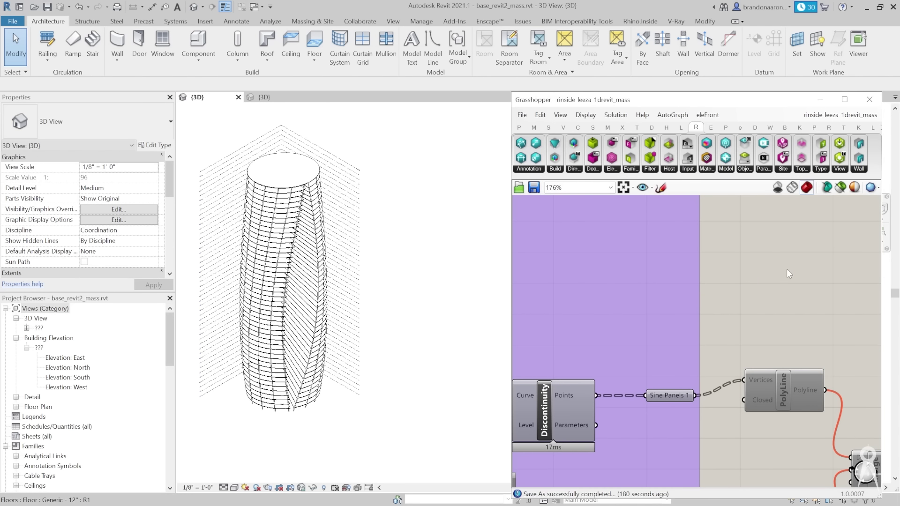
{"action": "double_click", "coordinate": [758, 288]}
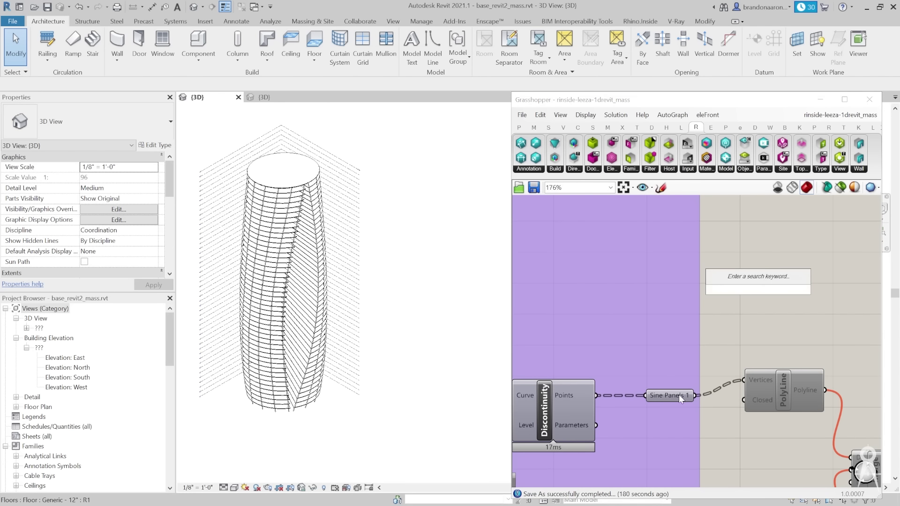
{"action": "mouse_move", "coordinate": [679, 395]}
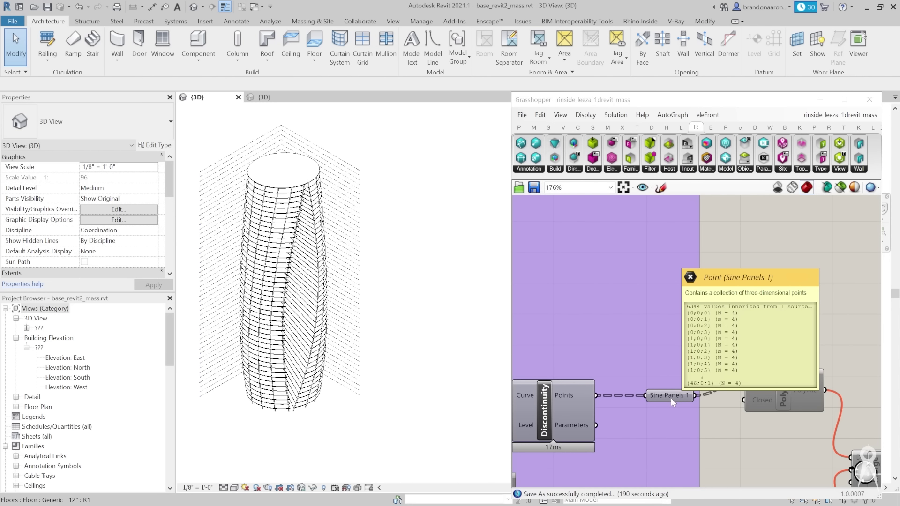
{"action": "scroll", "coordinate": [715, 351], "scroll_direction": "down", "scroll_amount": 3}
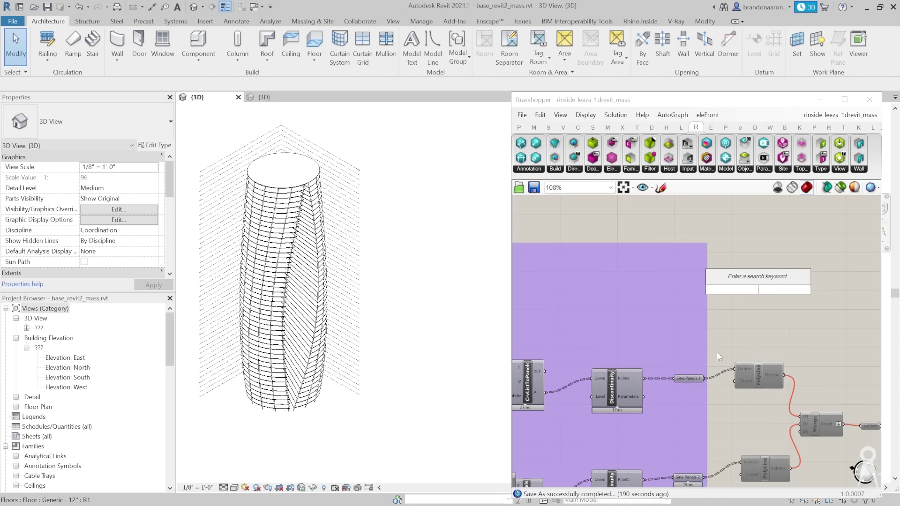
{"action": "scroll", "coordinate": [683, 381], "scroll_direction": "up", "scroll_amount": 3}
{"action": "double_click", "coordinate": [677, 382]}
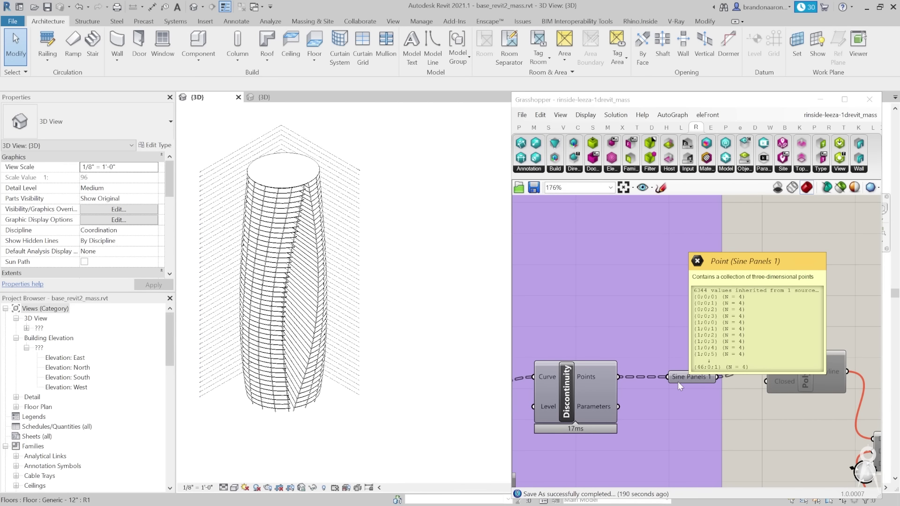
{"action": "scroll", "coordinate": [655, 378], "scroll_direction": "down", "scroll_amount": 4}
{"action": "scroll", "coordinate": [655, 378], "scroll_direction": "up", "scroll_amount": 4}
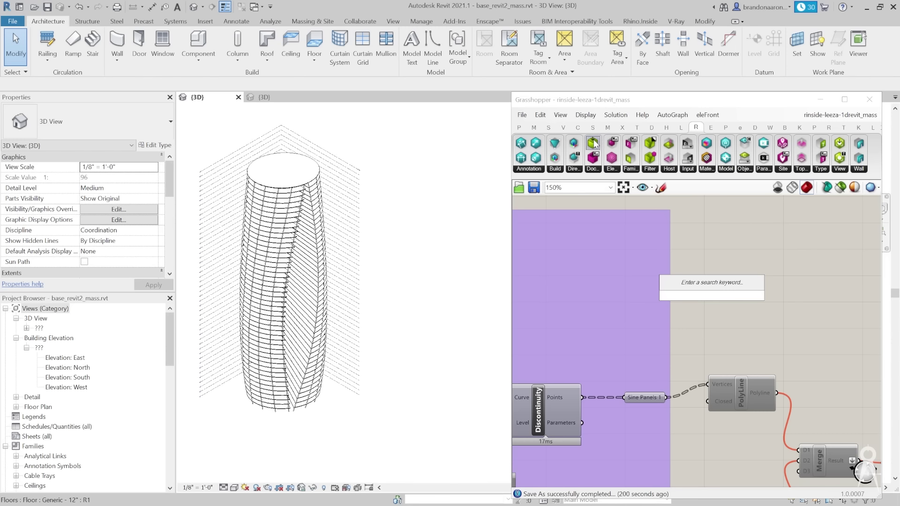
{"action": "left_click", "coordinate": [550, 127]}
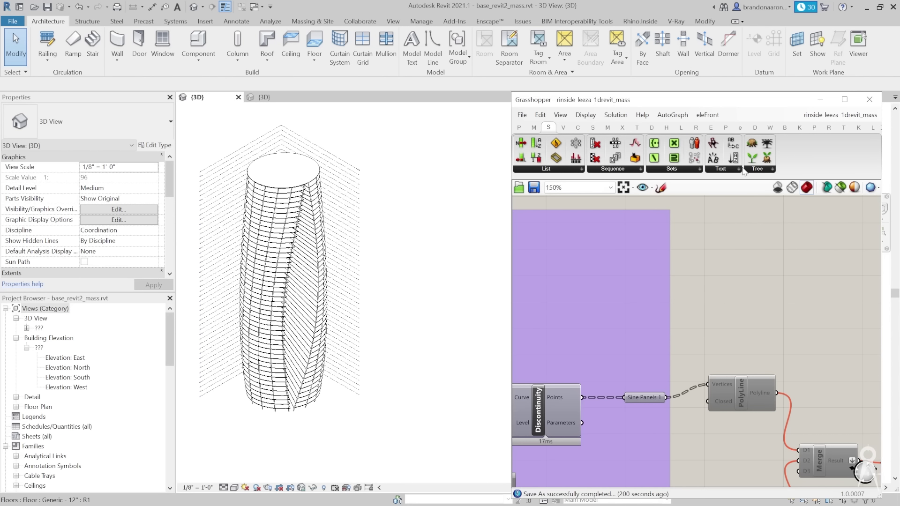
Place a Tree Item component and wire Sine Panels 1 into its Tree input.
{"action": "left_click", "coordinate": [758, 169]}
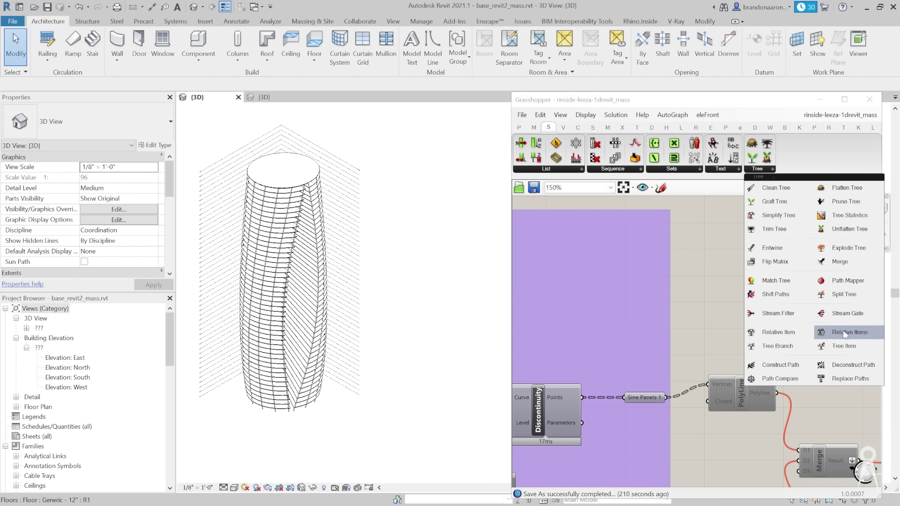
{"action": "left_click_drag", "start_coordinate": [843, 346], "coordinate": [747, 286]}
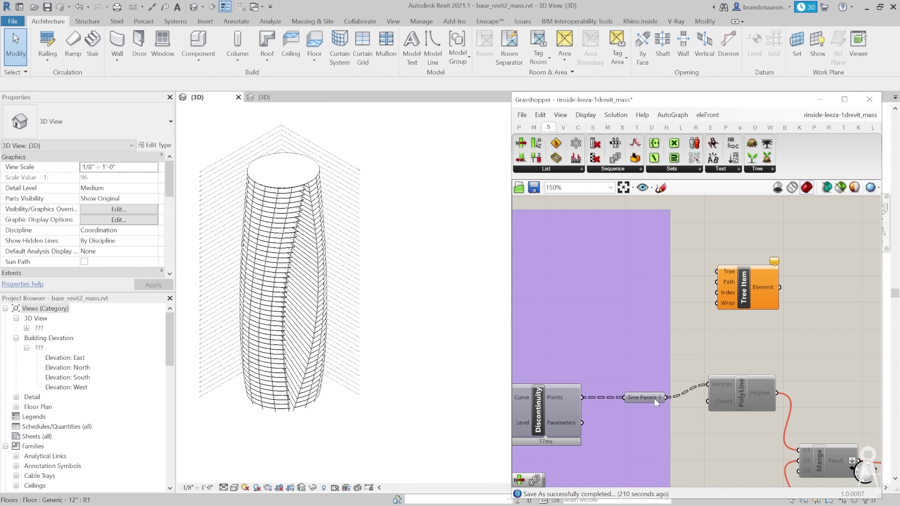
{"action": "left_click_drag", "start_coordinate": [661, 398], "coordinate": [774, 295]}
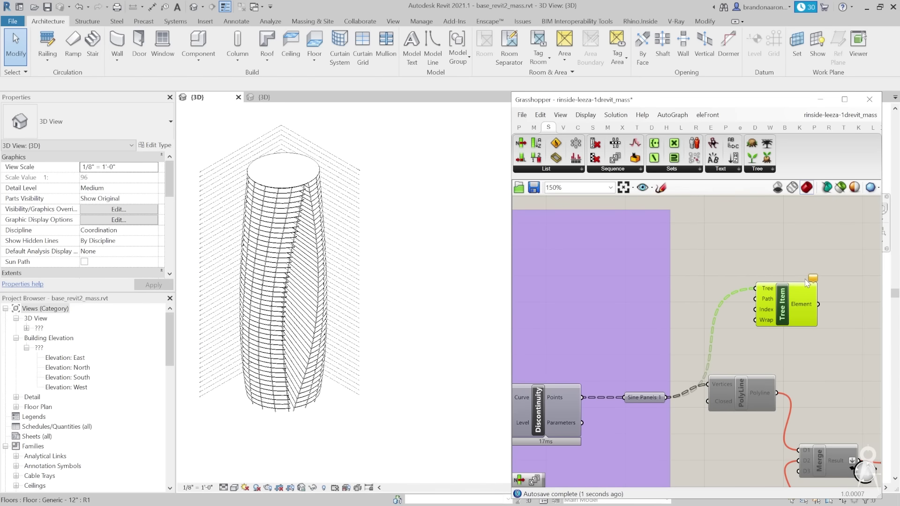
Add a Tree Statistics component fed by the Sine Panels 1 points and position it up-left.
{"action": "scroll", "coordinate": [797, 277], "scroll_direction": "up", "scroll_amount": 3}
{"action": "double_click", "coordinate": [734, 259]}
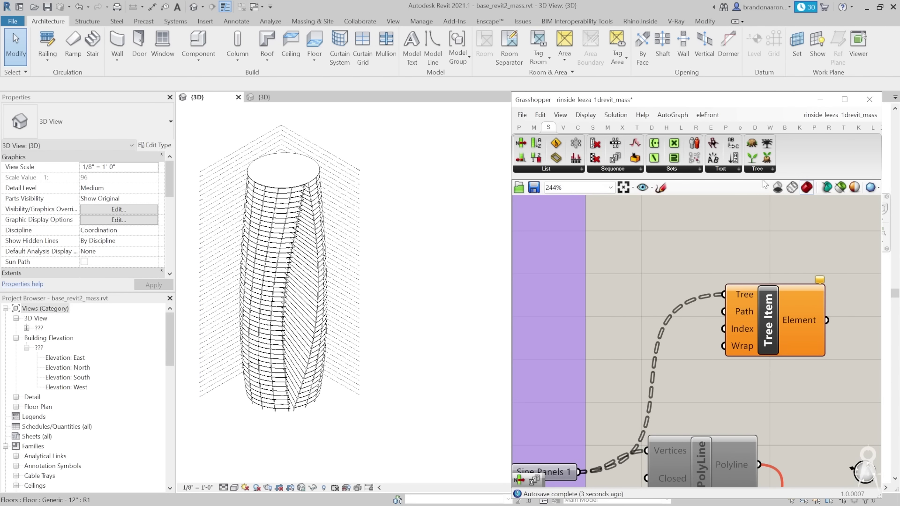
{"action": "left_click", "coordinate": [765, 169]}
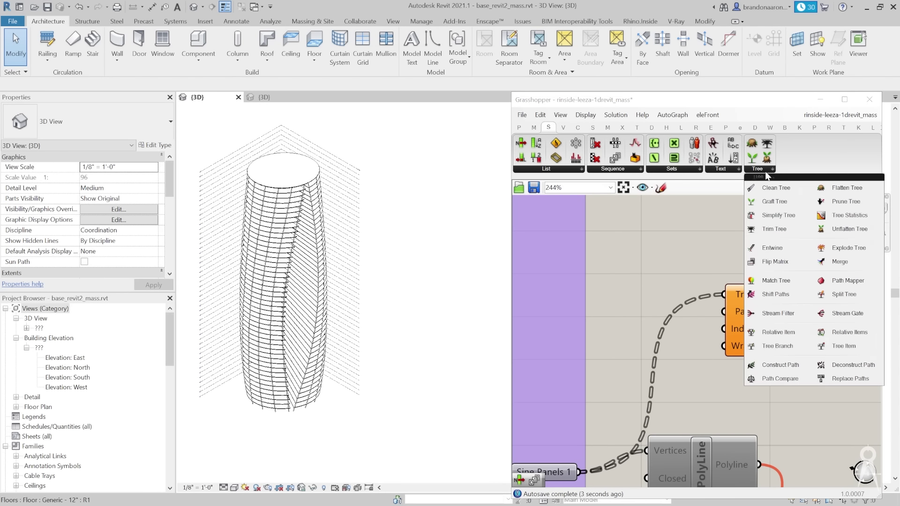
{"action": "left_click", "coordinate": [843, 215]}
{"action": "left_click", "coordinate": [667, 249]}
{"action": "scroll", "coordinate": [676, 326], "scroll_direction": "down", "scroll_amount": 1}
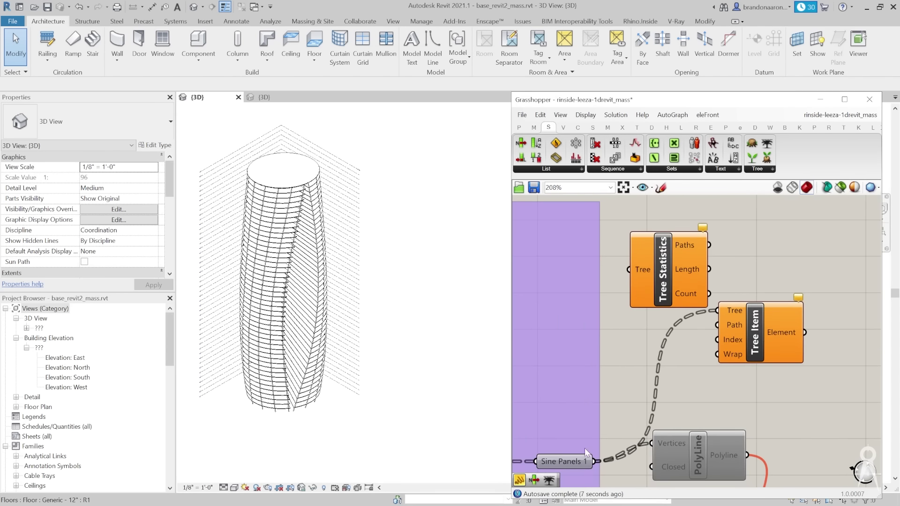
{"action": "left_click_drag", "start_coordinate": [594, 461], "coordinate": [628, 269]}
{"action": "left_click_drag", "start_coordinate": [705, 270], "coordinate": [660, 255]}
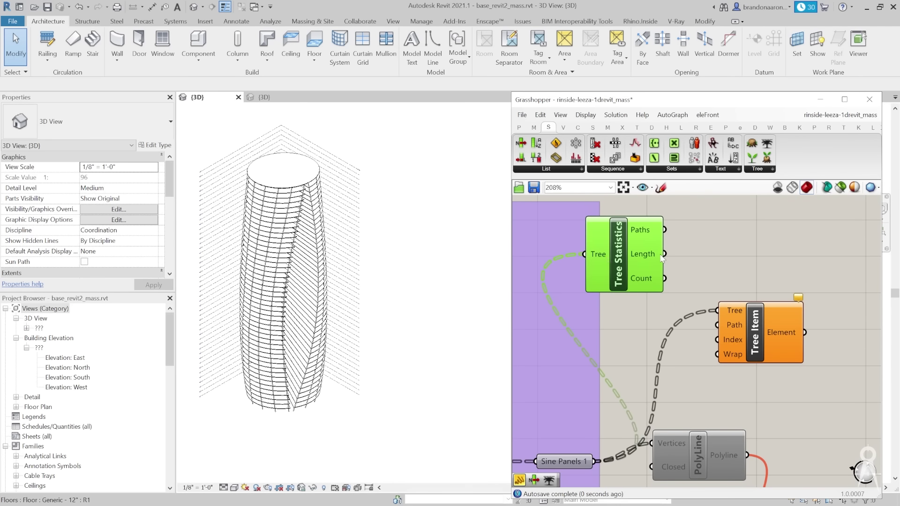
Rearrange Tree Item and Tree Statistics and check the Paths output reports 1586 paths.
{"action": "left_click_drag", "start_coordinate": [752, 331], "coordinate": [824, 338]}
{"action": "scroll", "coordinate": [670, 318], "scroll_direction": "down", "scroll_amount": 4}
{"action": "left_click_drag", "start_coordinate": [650, 290], "coordinate": [672, 290]}
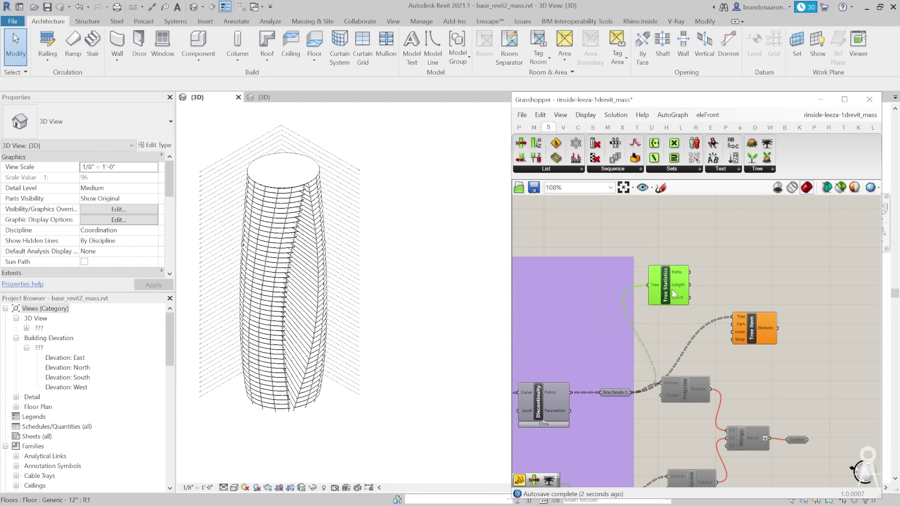
{"action": "scroll", "coordinate": [689, 290], "scroll_direction": "up", "scroll_amount": 3}
{"action": "mouse_move", "coordinate": [681, 264]}
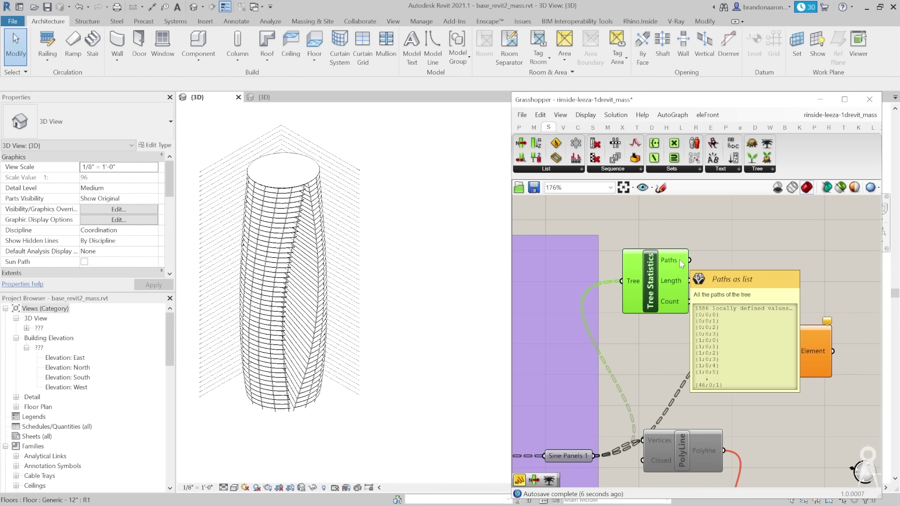
{"action": "scroll", "coordinate": [680, 311], "scroll_direction": "down", "scroll_amount": 4}
{"action": "scroll", "coordinate": [667, 347], "scroll_direction": "up", "scroll_amount": 4}
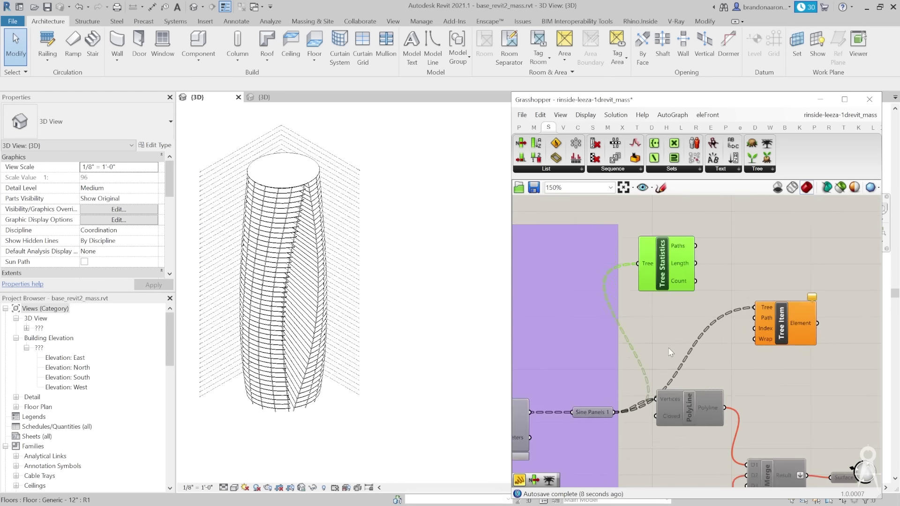
{"action": "scroll", "coordinate": [692, 208], "scroll_direction": "up", "scroll_amount": 3}
{"action": "mouse_move", "coordinate": [675, 249]}
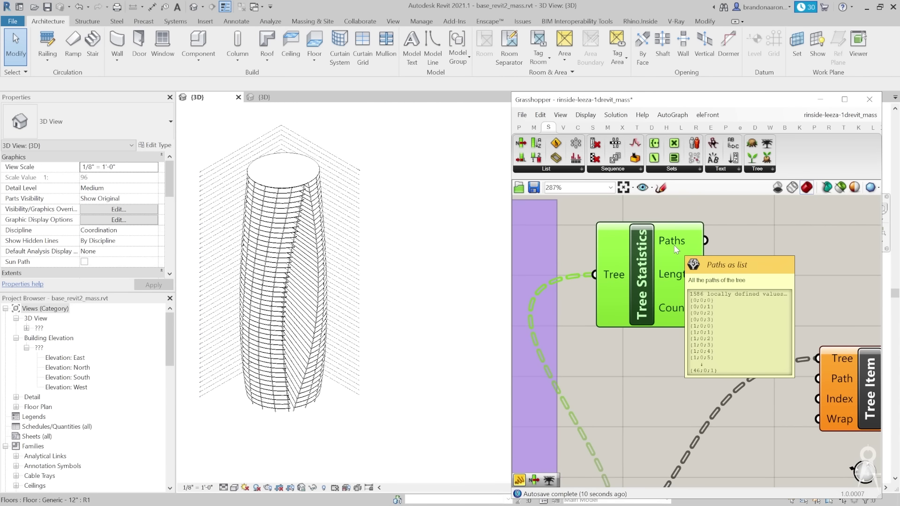
{"action": "scroll", "coordinate": [673, 245], "scroll_direction": "down", "scroll_amount": 4}
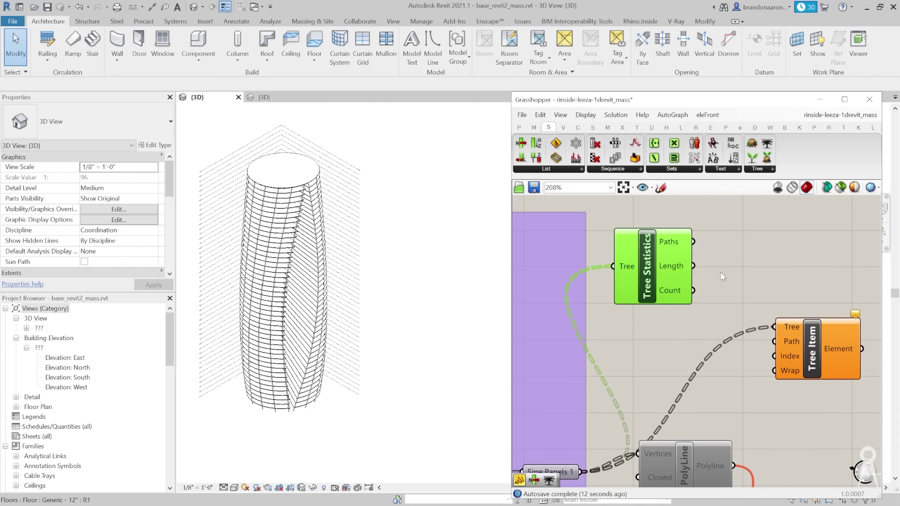
{"action": "scroll", "coordinate": [700, 282], "scroll_direction": "down", "scroll_amount": 1}
{"action": "scroll", "coordinate": [702, 285], "scroll_direction": "up", "scroll_amount": 4}
{"action": "mouse_move", "coordinate": [666, 233]}
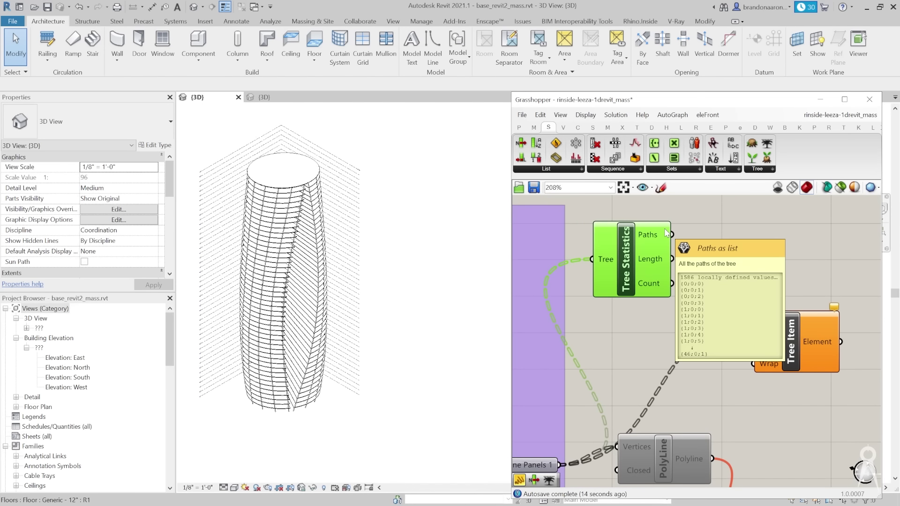
Add a List Item via 'lis' and wire the Tree Statistics Paths into its List input.
{"action": "double_click", "coordinate": [712, 238]}
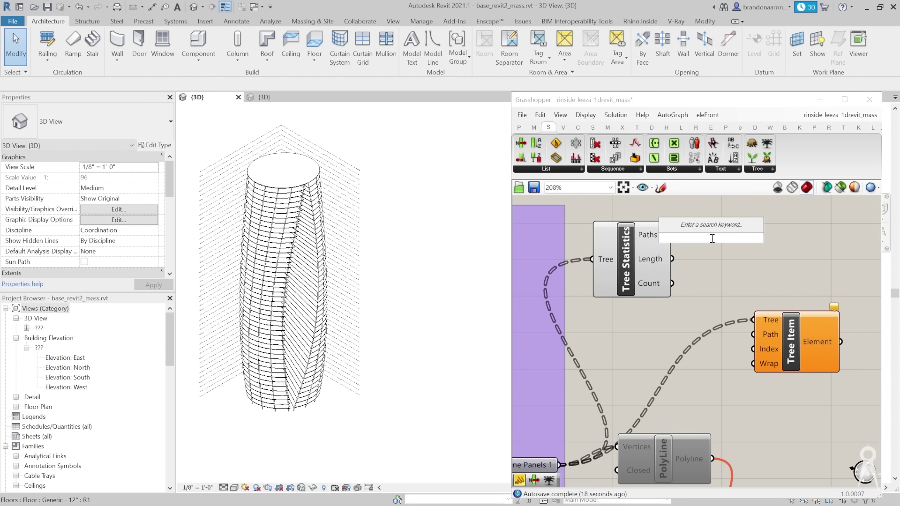
{"action": "type", "text": "lis"}
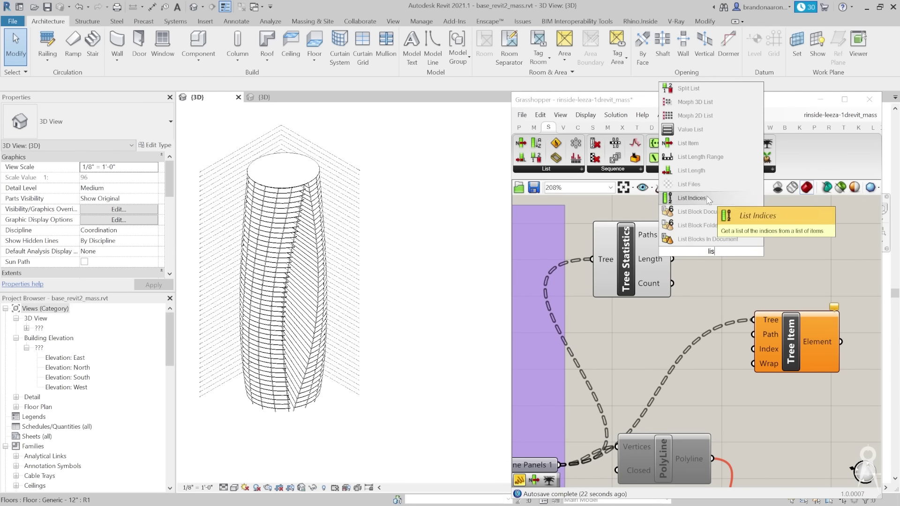
{"action": "left_click", "coordinate": [702, 143]}
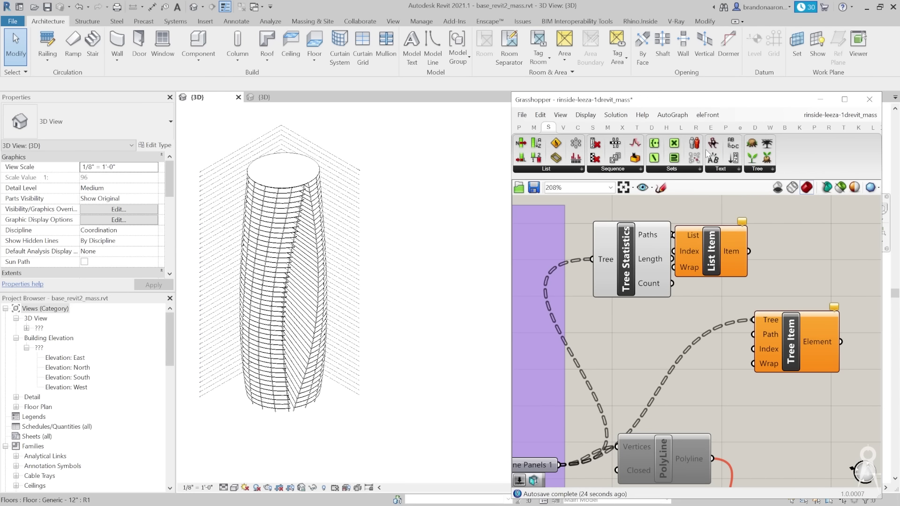
{"action": "left_click_drag", "start_coordinate": [671, 234], "coordinate": [703, 237]}
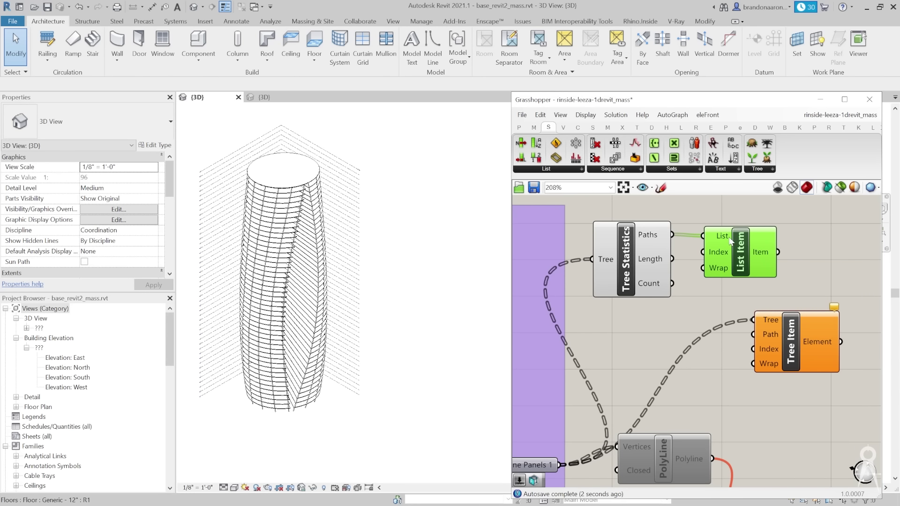
Add a Series component and feed its values into List Item's Index input.
{"action": "left_click_drag", "start_coordinate": [718, 251], "coordinate": [771, 252]}
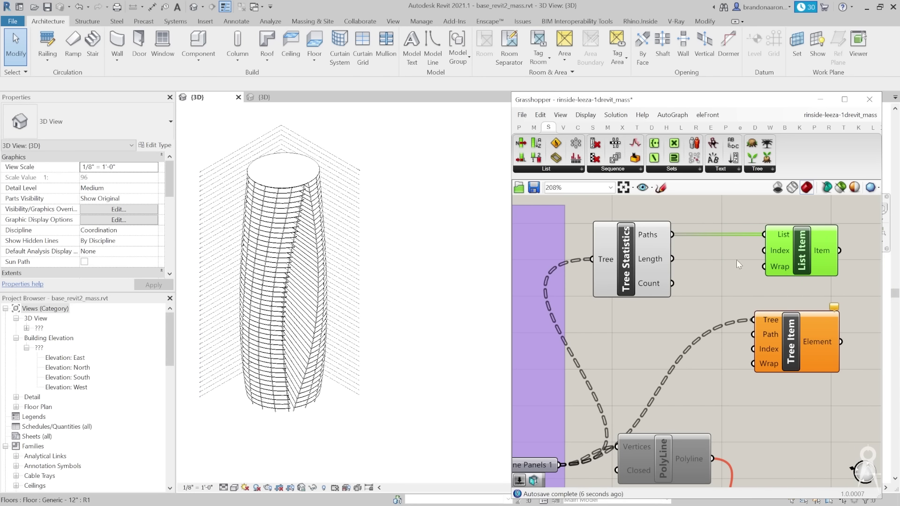
{"action": "scroll", "coordinate": [724, 262], "scroll_direction": "down", "scroll_amount": 2}
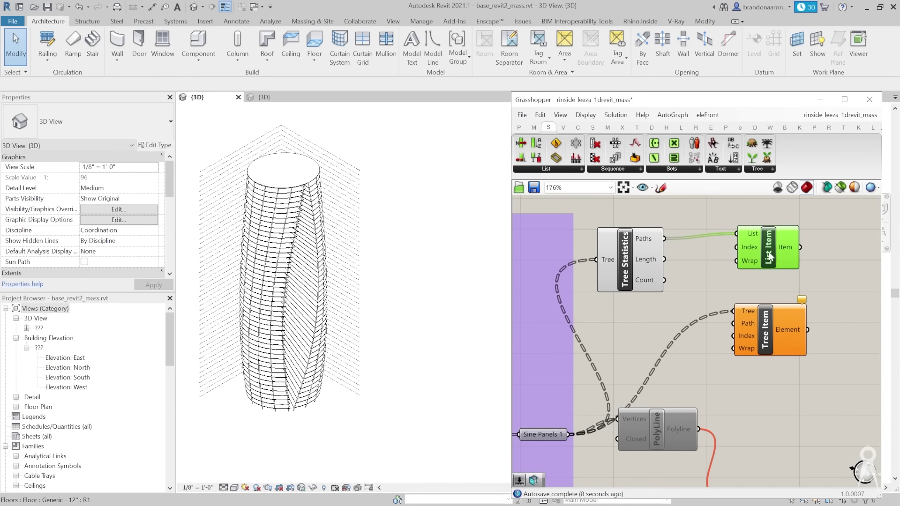
{"action": "double_click", "coordinate": [695, 259]}
{"action": "type", "text": "series"}
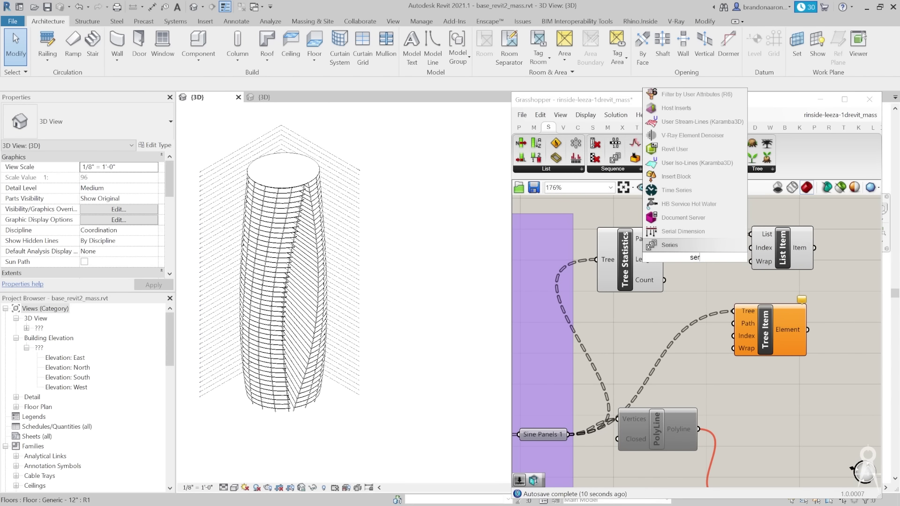
{"action": "key", "text": "Return"}
{"action": "scroll", "coordinate": [707, 260], "scroll_direction": "up", "scroll_amount": 4}
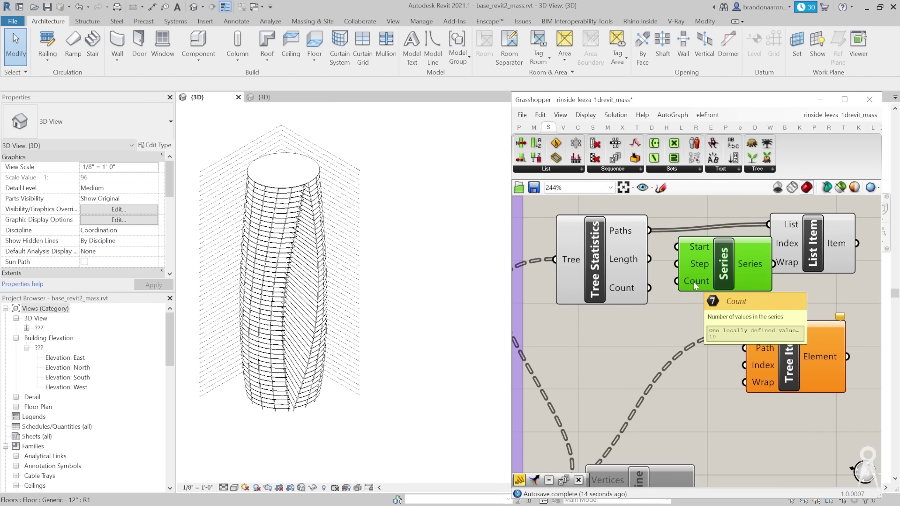
{"action": "scroll", "coordinate": [698, 281], "scroll_direction": "down", "scroll_amount": 2}
{"action": "left_click", "coordinate": [794, 274]}
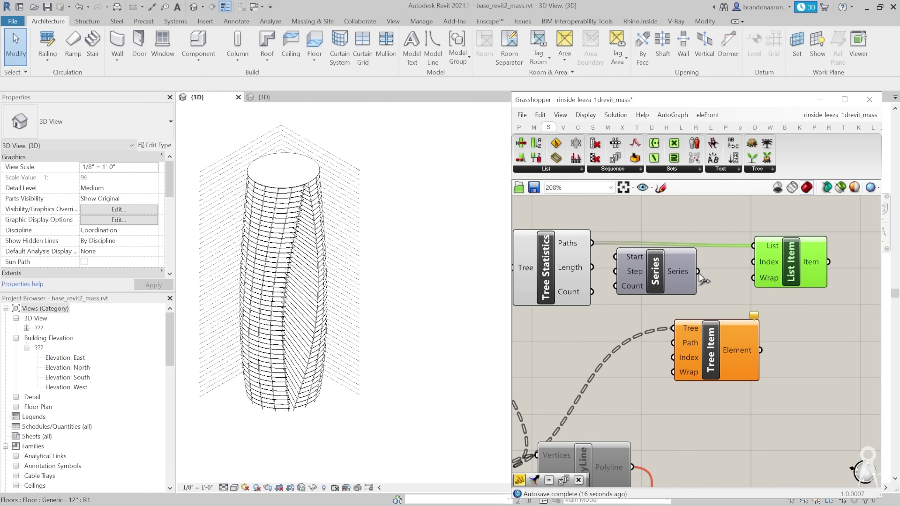
{"action": "left_click_drag", "start_coordinate": [698, 271], "coordinate": [753, 262]}
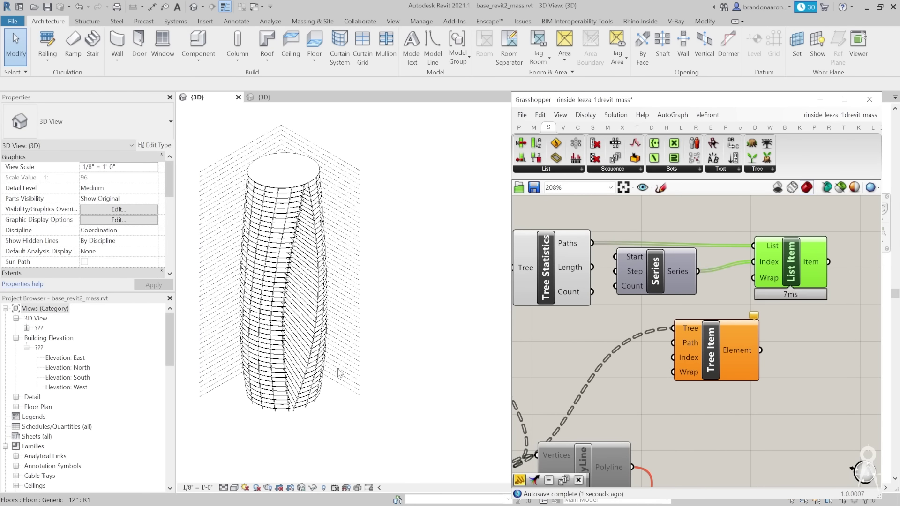
Wire List Item's output into Tree Item's Path input.
{"action": "left_click_drag", "start_coordinate": [703, 342], "coordinate": [769, 363]}
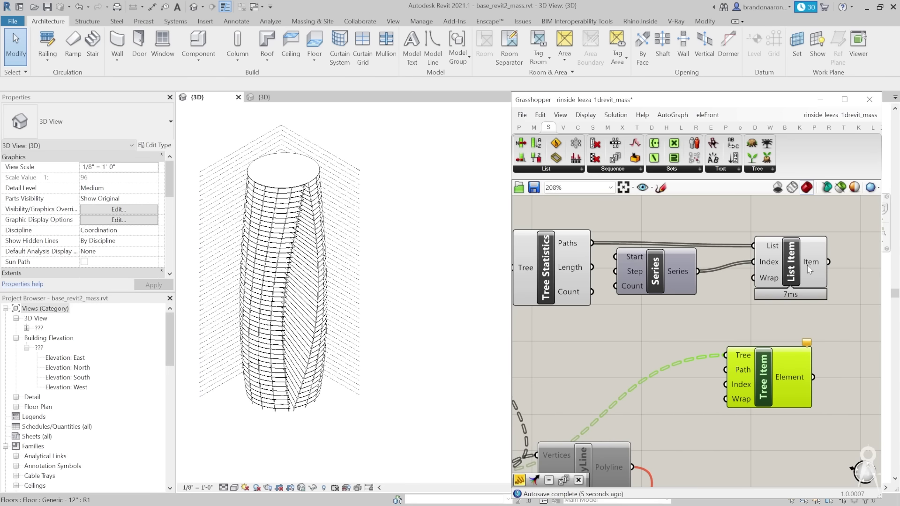
{"action": "mouse_move", "coordinate": [807, 265]}
{"action": "left_click_drag", "start_coordinate": [823, 289], "coordinate": [729, 372]}
{"action": "right_click_drag", "start_coordinate": [683, 315], "coordinate": [696, 312]}
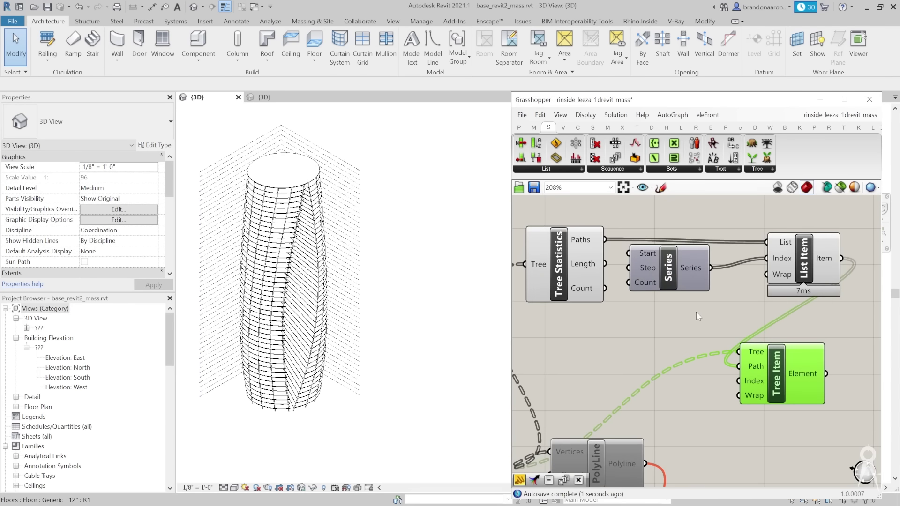
Duplicate the Series component with Ctrl+C/Ctrl+V and place the copy beside Tree Item.
{"action": "left_click", "coordinate": [669, 275]}
{"action": "key", "text": "ctrl+c"}
{"action": "key", "text": "ctrl+v"}
{"action": "left_click_drag", "start_coordinate": [675, 280], "coordinate": [645, 384]}
{"action": "scroll", "coordinate": [630, 378], "scroll_direction": "up", "scroll_amount": 3}
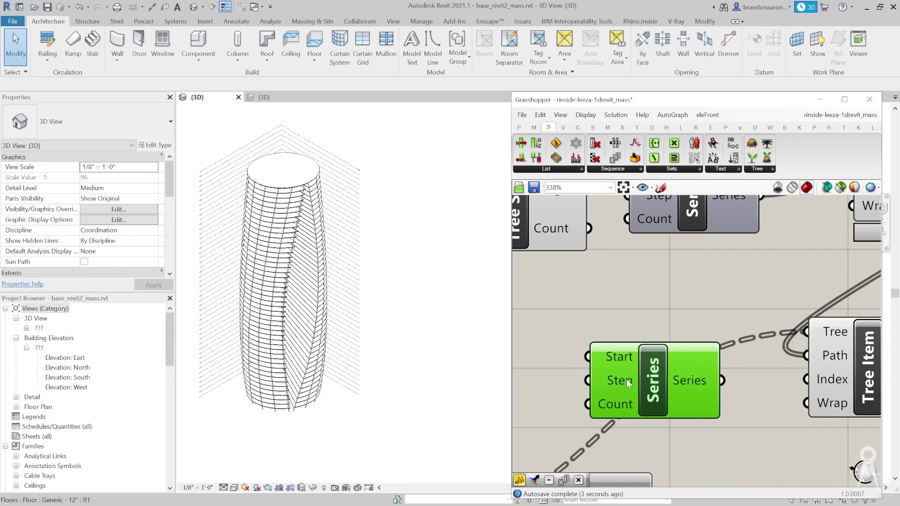
{"action": "scroll", "coordinate": [623, 365], "scroll_direction": "down", "scroll_amount": 4}
{"action": "scroll", "coordinate": [702, 366], "scroll_direction": "up", "scroll_amount": 3}
{"action": "left_click", "coordinate": [864, 367]}
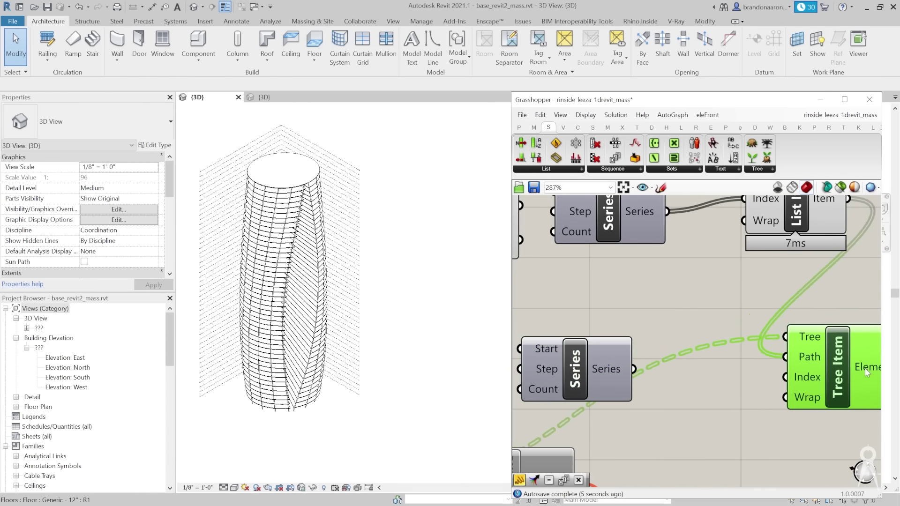
{"action": "scroll", "coordinate": [647, 306], "scroll_direction": "down", "scroll_amount": 5}
{"action": "left_click_drag", "start_coordinate": [629, 331], "coordinate": [649, 328]}
{"action": "scroll", "coordinate": [747, 334], "scroll_direction": "up", "scroll_amount": 2}
{"action": "left_click", "coordinate": [753, 333]}
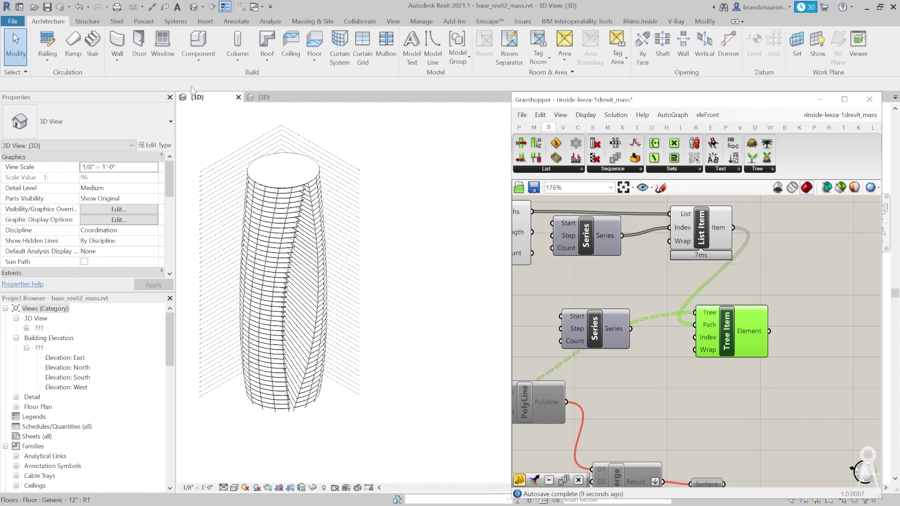
{"action": "left_click", "coordinate": [640, 21]}
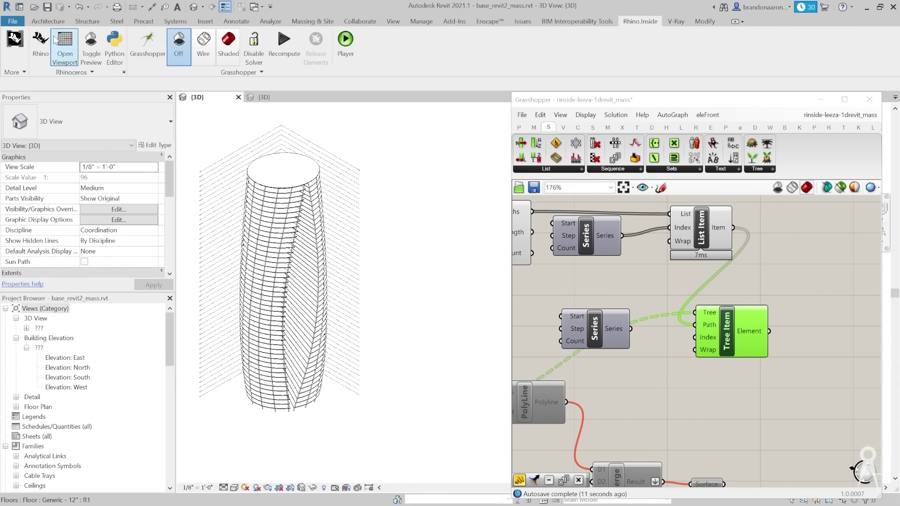
Open the Rhino viewport, dock its toolbars, maximize it, and frame the red tower in Front view.
{"action": "left_click", "coordinate": [55, 40]}
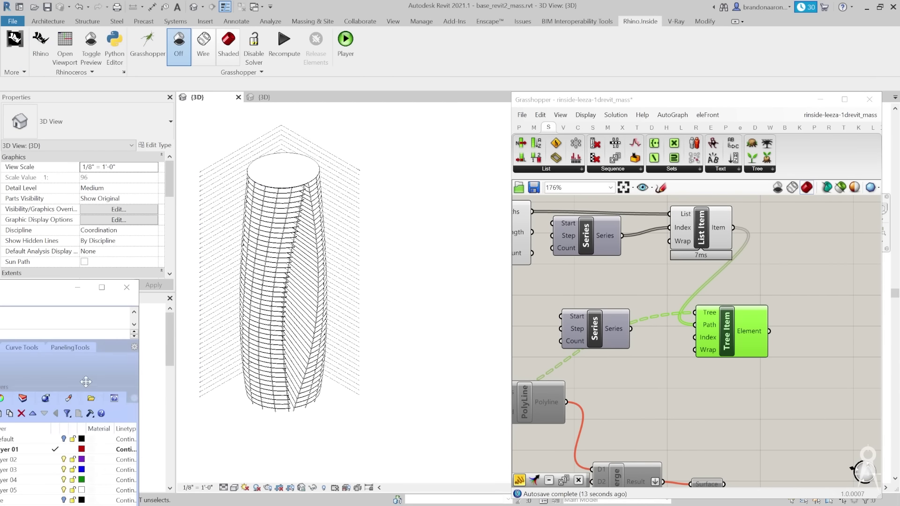
{"action": "left_click_drag", "start_coordinate": [97, 351], "coordinate": [374, 308]}
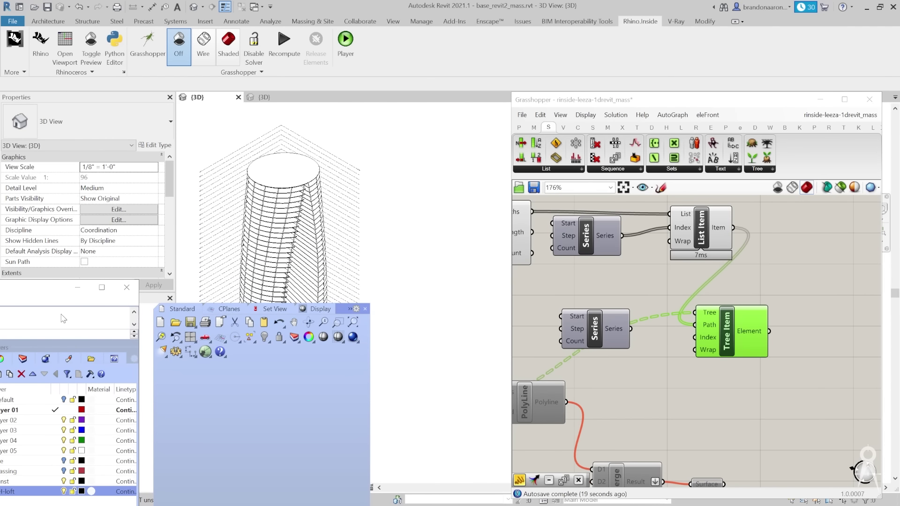
{"action": "left_click_drag", "start_coordinate": [22, 285], "coordinate": [205, 134]}
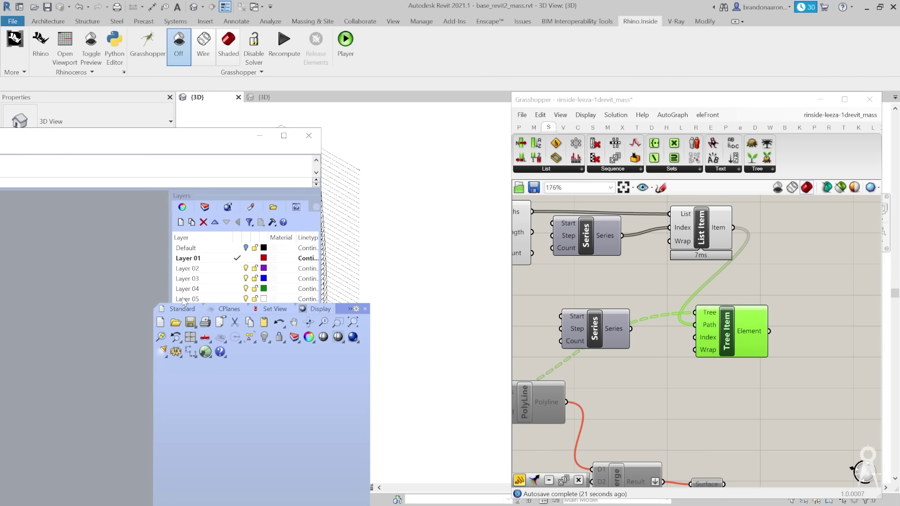
{"action": "left_click_drag", "start_coordinate": [344, 311], "coordinate": [302, 197]}
{"action": "double_click", "coordinate": [188, 134]}
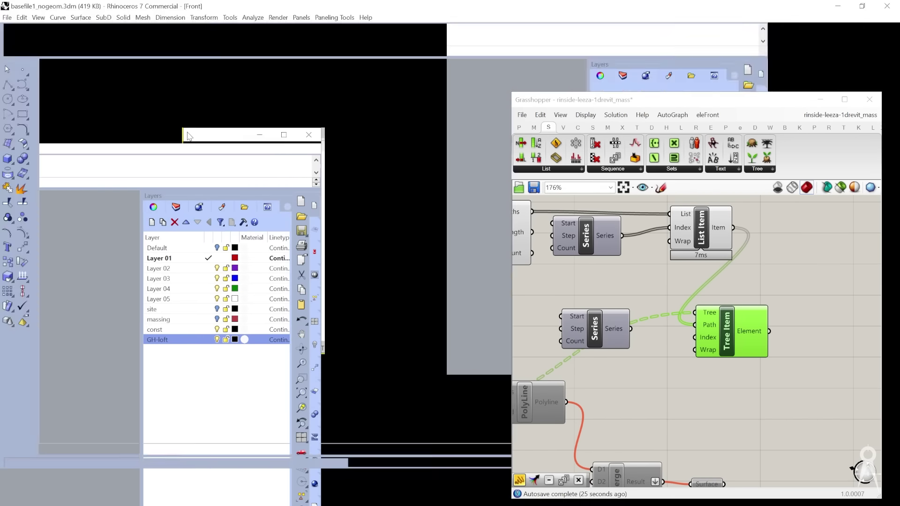
{"action": "scroll", "coordinate": [284, 237], "scroll_direction": "down", "scroll_amount": 2}
{"action": "right_click_drag", "start_coordinate": [257, 259], "coordinate": [240, 323]}
{"action": "right_click", "coordinate": [296, 209]}
{"action": "right_click_drag", "start_coordinate": [321, 227], "coordinate": [304, 267]}
{"action": "right_click_drag", "start_coordinate": [347, 216], "coordinate": [355, 211]}
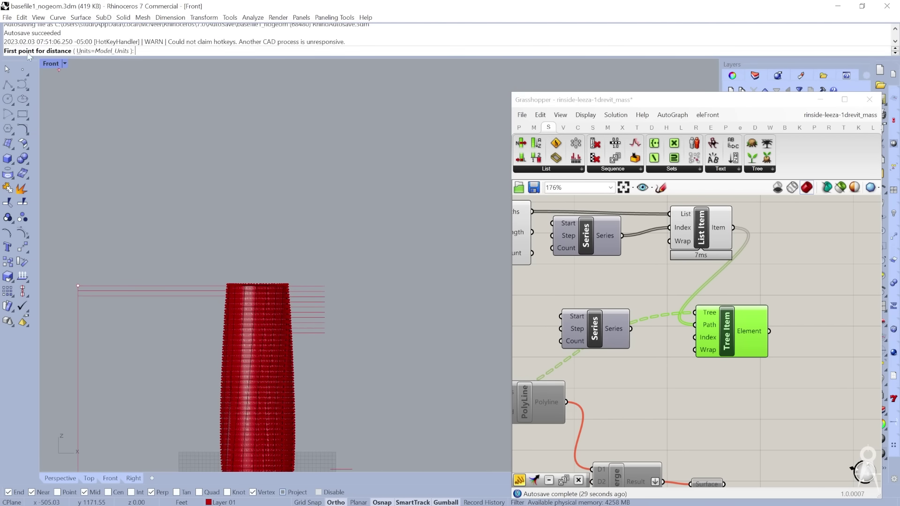
Start opening another model from File, discarding unsaved changes, to browse the class demo folder.
{"action": "left_click", "coordinate": [10, 17]}
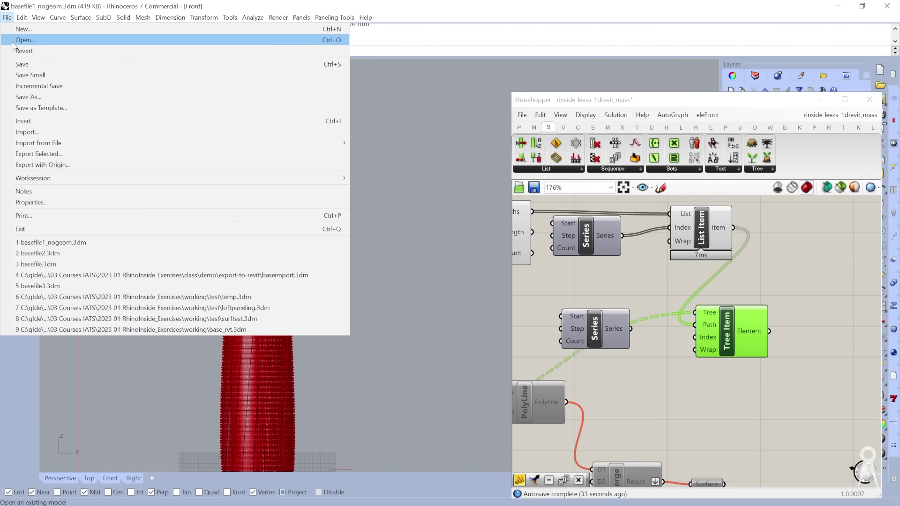
{"action": "left_click", "coordinate": [23, 40]}
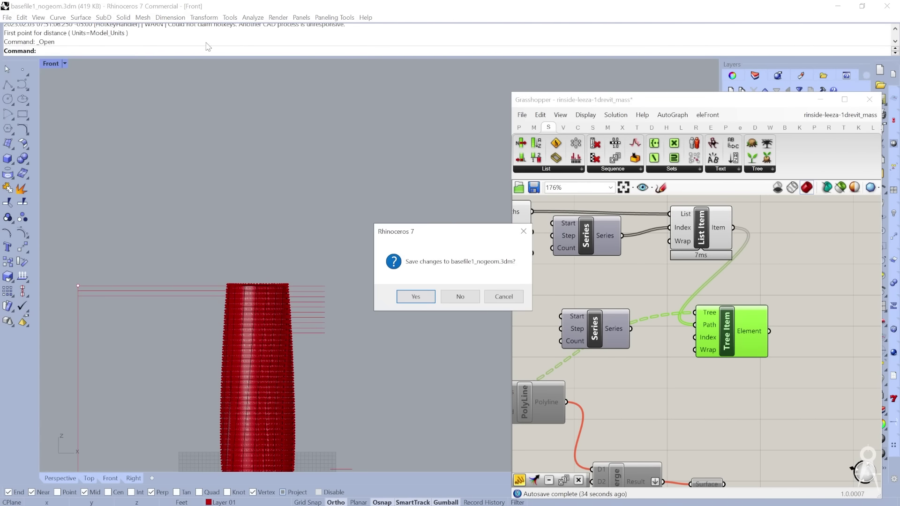
{"action": "left_click", "coordinate": [460, 296]}
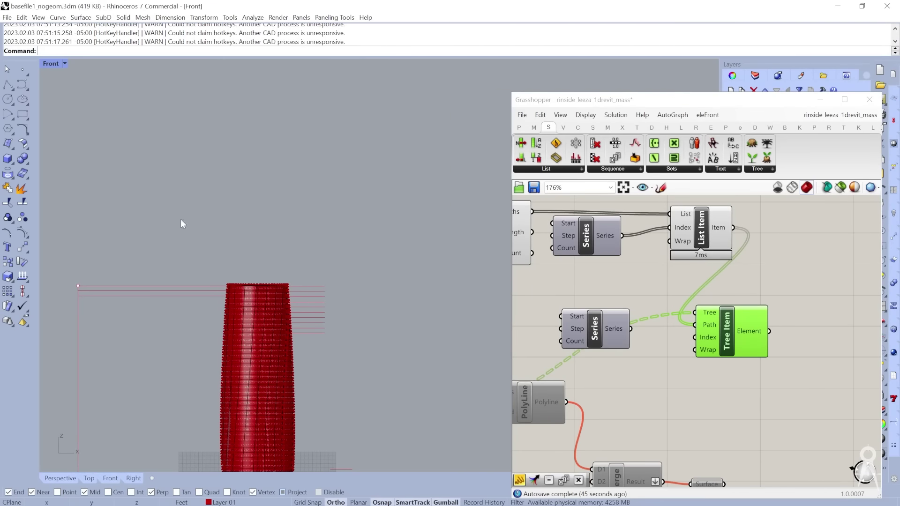
Keep the current Rhino model, maximize the Perspective view, and hide all curves except the tower surface.
{"action": "scroll", "coordinate": [302, 248], "scroll_direction": "down", "scroll_amount": 3}
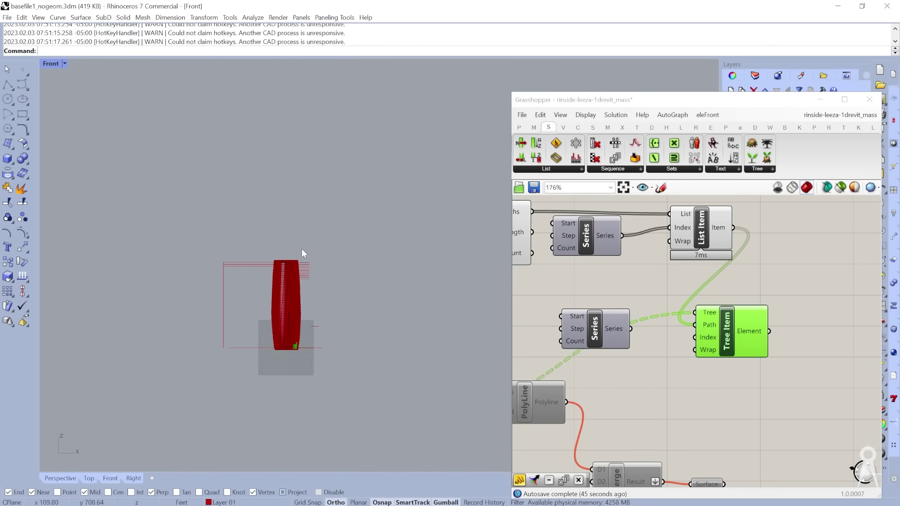
{"action": "scroll", "coordinate": [254, 320], "scroll_direction": "up", "scroll_amount": 3}
{"action": "right_click_drag", "start_coordinate": [243, 343], "coordinate": [229, 369]}
{"action": "key", "text": "ctrl+o"}
{"action": "left_click", "coordinate": [503, 295]}
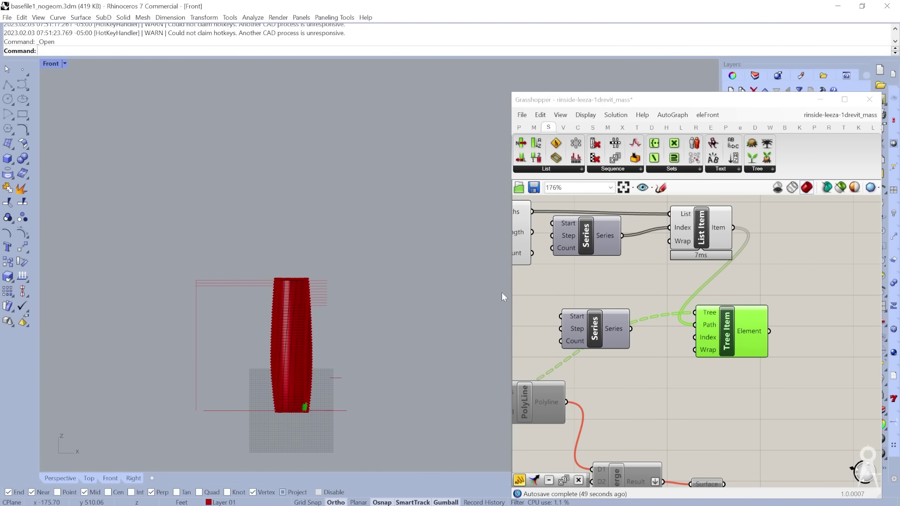
{"action": "double_click", "coordinate": [48, 64]}
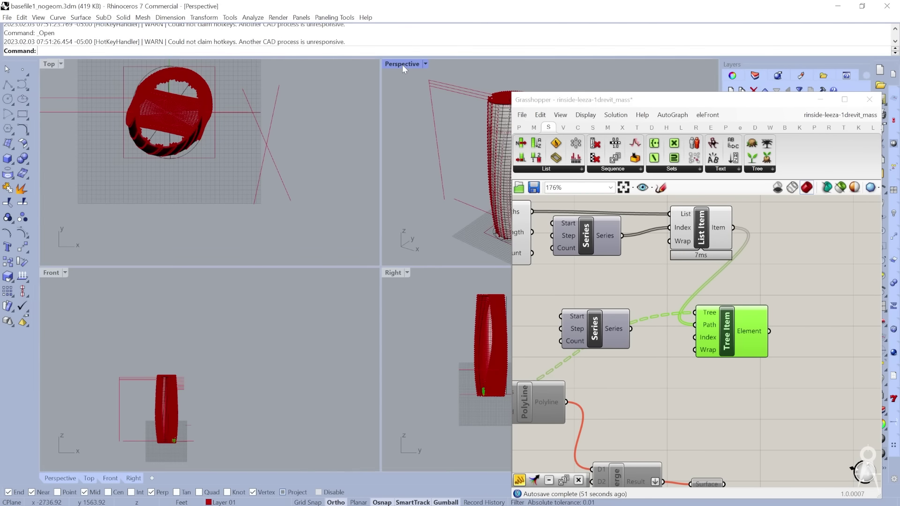
{"action": "double_click", "coordinate": [401, 65]}
{"action": "key", "text": "ctrl+a"}
{"action": "key", "text": "ctrl+h"}
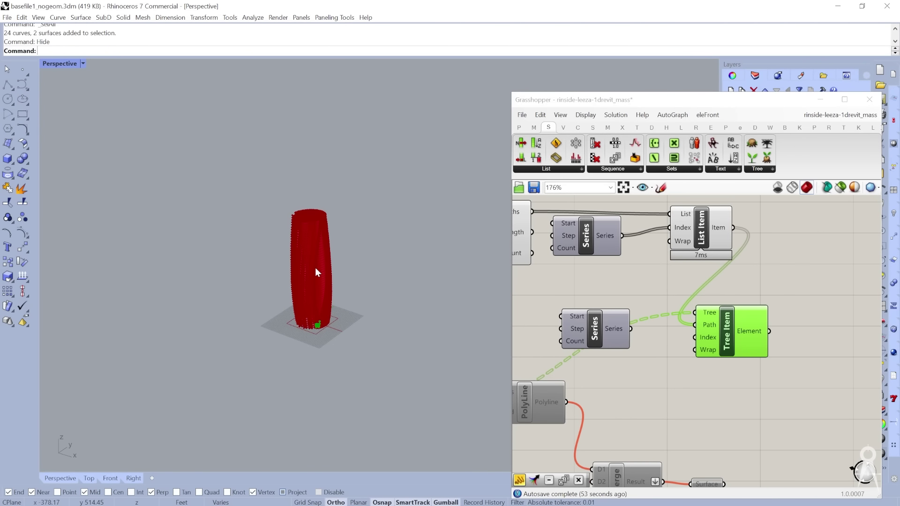
Turn off preview for every component on the Grasshopper canvas.
{"action": "scroll", "coordinate": [276, 243], "scroll_direction": "up", "scroll_amount": 5}
{"action": "scroll", "coordinate": [408, 235], "scroll_direction": "up", "scroll_amount": 5}
{"action": "scroll", "coordinate": [319, 188], "scroll_direction": "down", "scroll_amount": 8}
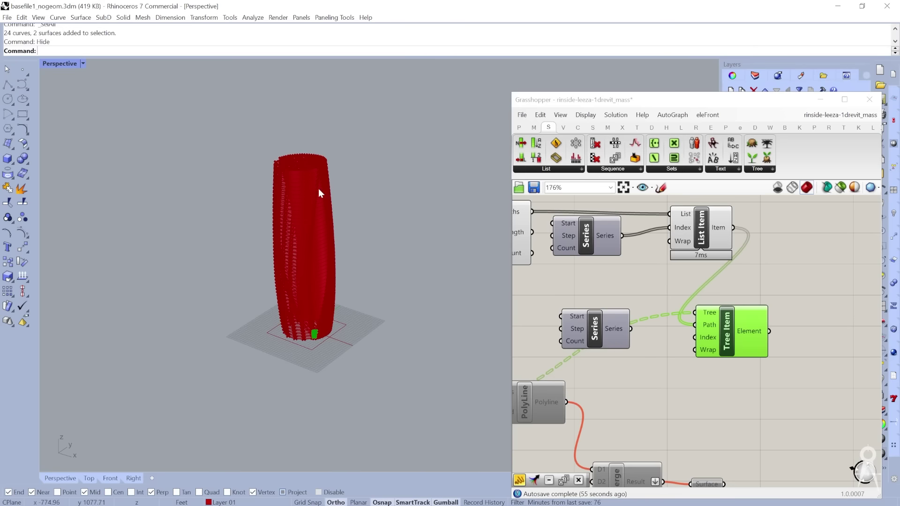
{"action": "scroll", "coordinate": [630, 289], "scroll_direction": "up", "scroll_amount": 2}
{"action": "left_click", "coordinate": [647, 310]}
{"action": "scroll", "coordinate": [650, 313], "scroll_direction": "down", "scroll_amount": 2}
{"action": "scroll", "coordinate": [650, 315], "scroll_direction": "down", "scroll_amount": 2}
{"action": "key", "text": "ctrl+a"}
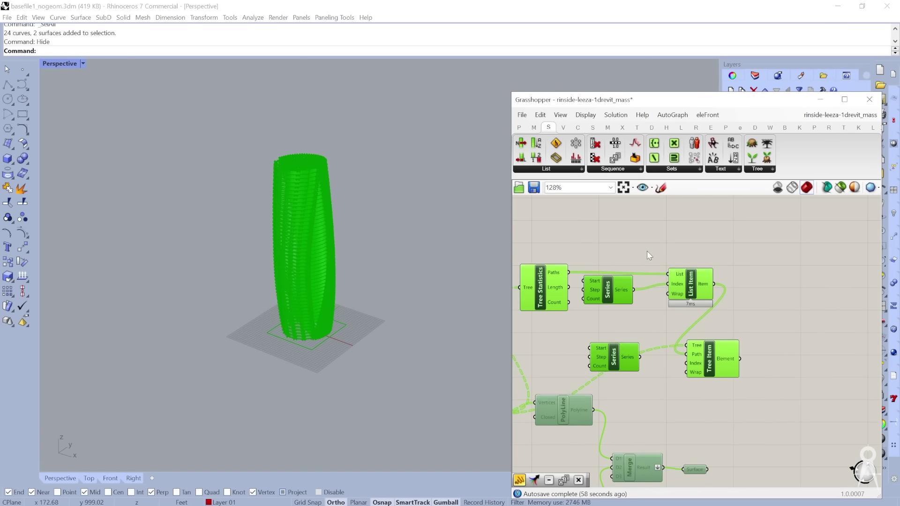
{"action": "right_click", "coordinate": [646, 252]}
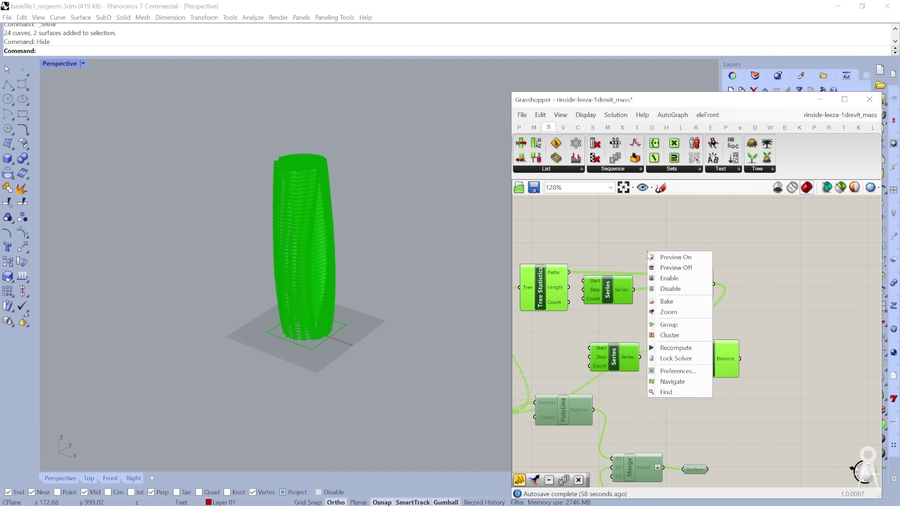
{"action": "left_click", "coordinate": [678, 269]}
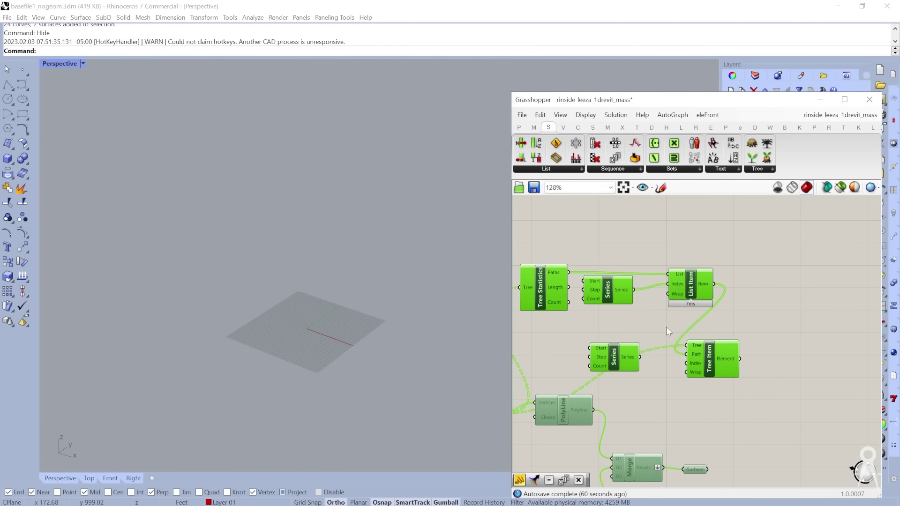
Turn preview back on for the Tree Item component only.
{"action": "scroll", "coordinate": [720, 373], "scroll_direction": "up", "scroll_amount": 3}
{"action": "left_click", "coordinate": [769, 317]}
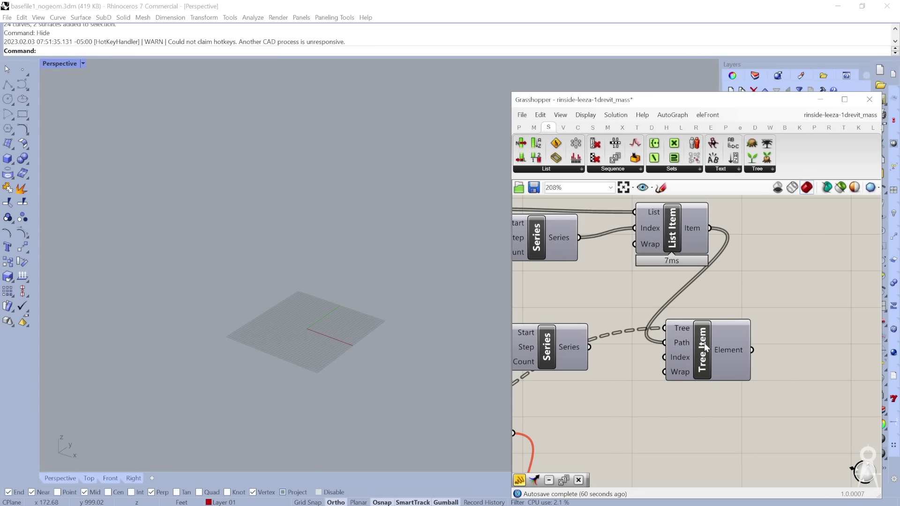
{"action": "left_click", "coordinate": [703, 342]}
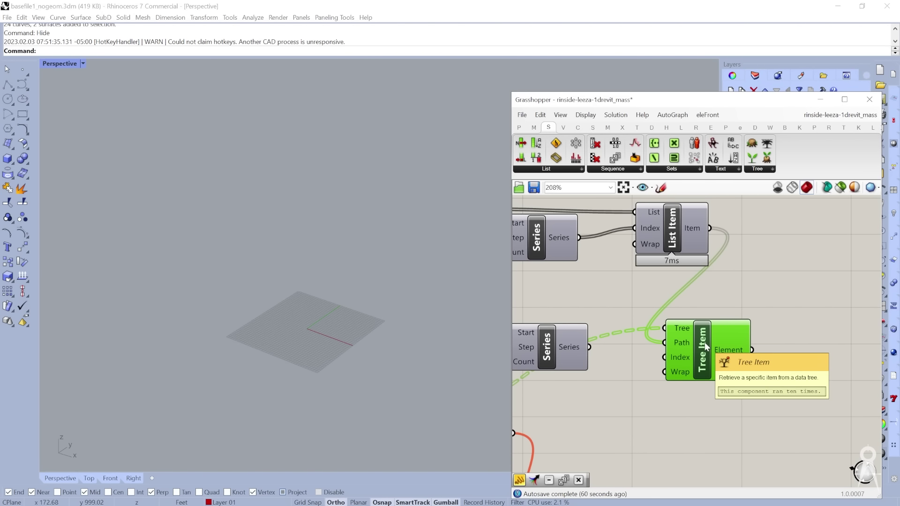
{"action": "left_click", "coordinate": [719, 304]}
{"action": "left_click", "coordinate": [701, 336]}
{"action": "right_click", "coordinate": [703, 341]}
{"action": "left_click", "coordinate": [718, 354]}
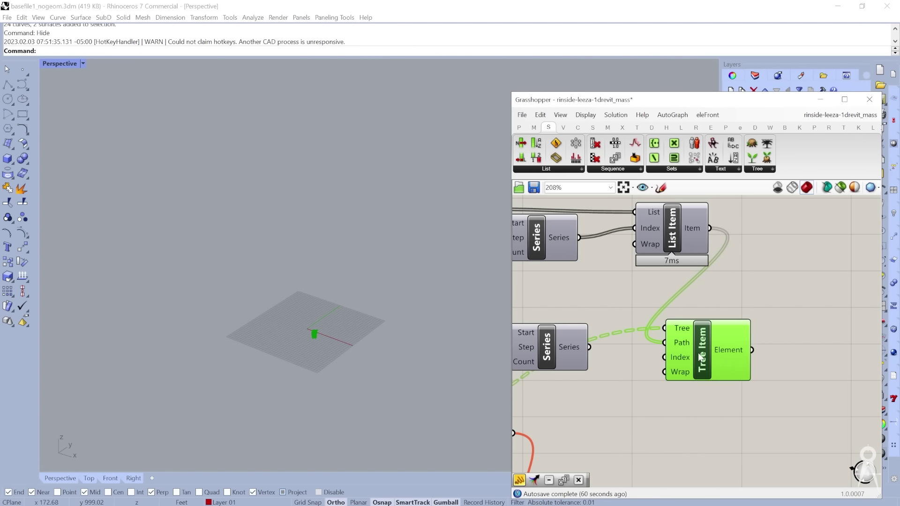
Move the Tree Item component further right on the canvas.
{"action": "scroll", "coordinate": [294, 328], "scroll_direction": "up", "scroll_amount": 3}
{"action": "scroll", "coordinate": [294, 328], "scroll_direction": "up", "scroll_amount": 5}
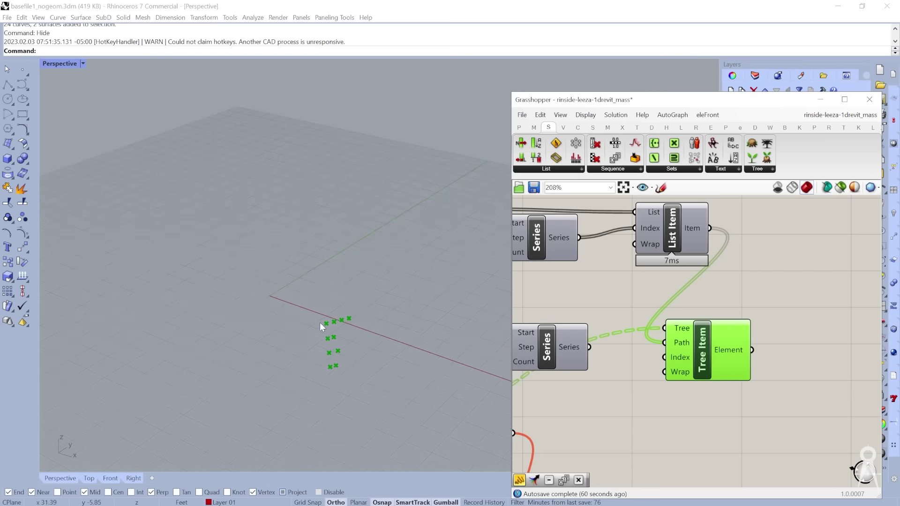
{"action": "left_click_drag", "start_coordinate": [698, 374], "coordinate": [772, 368]}
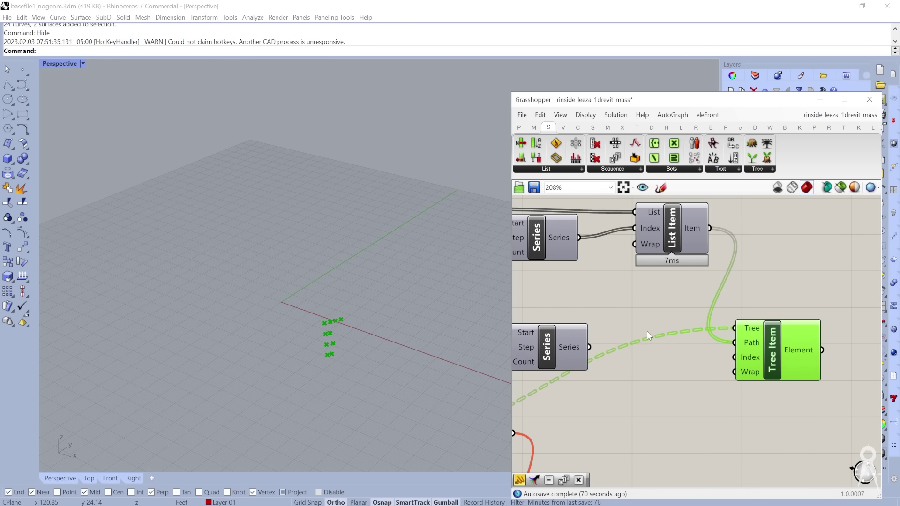
{"action": "scroll", "coordinate": [772, 365], "scroll_direction": "down", "scroll_amount": 4}
{"action": "scroll", "coordinate": [739, 355], "scroll_direction": "up", "scroll_amount": 5}
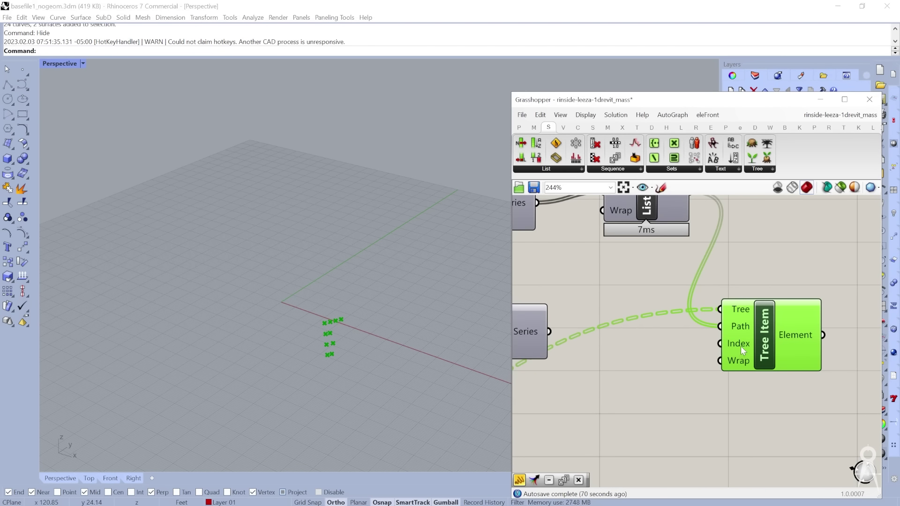
{"action": "mouse_move", "coordinate": [740, 345]}
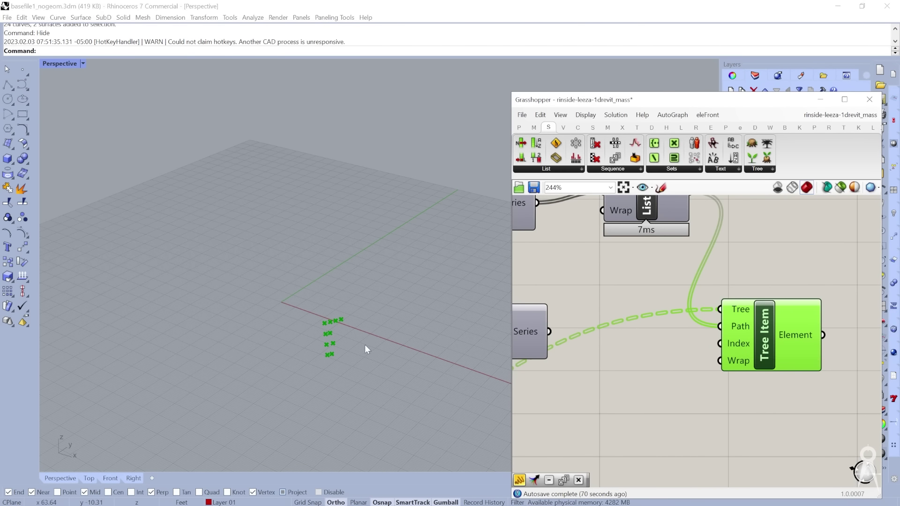
{"action": "scroll", "coordinate": [584, 350], "scroll_direction": "down", "scroll_amount": 3}
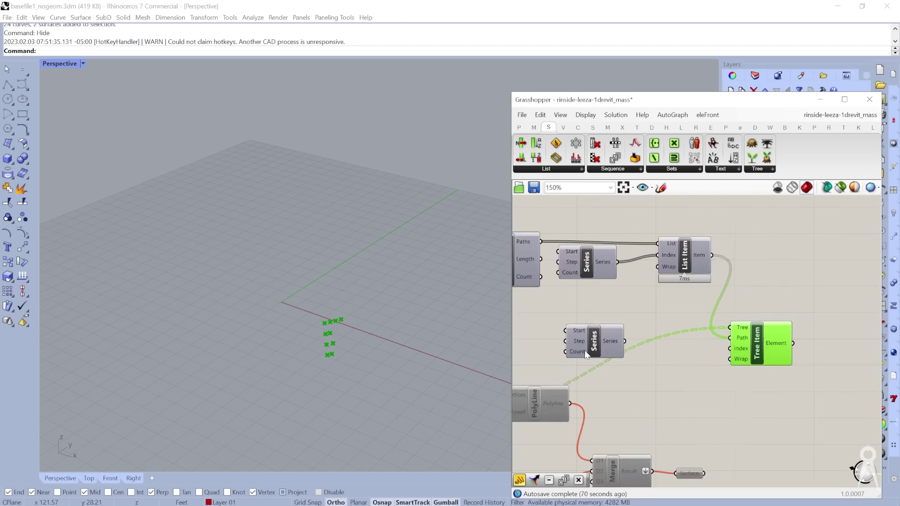
{"action": "scroll", "coordinate": [575, 343], "scroll_direction": "up", "scroll_amount": 2}
{"action": "mouse_move", "coordinate": [574, 341]}
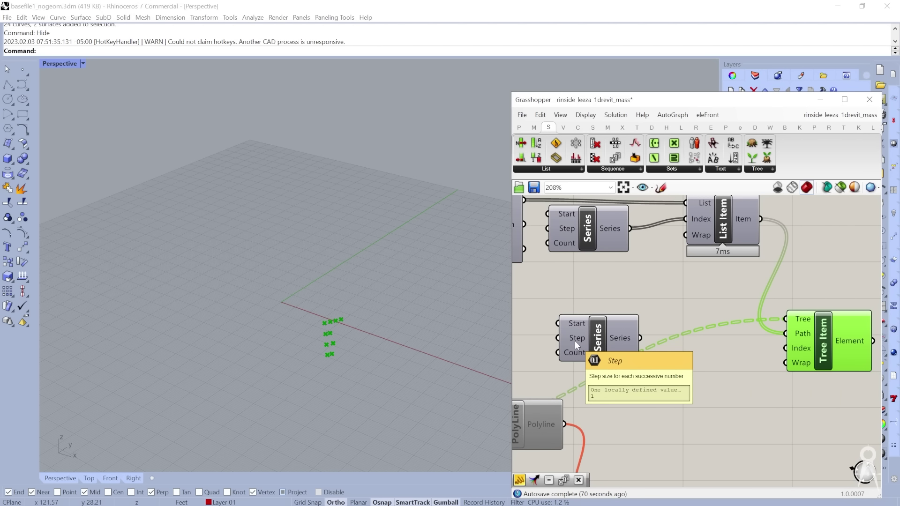
Set the lower Series component's Count input to 3.
{"action": "right_click", "coordinate": [572, 322]}
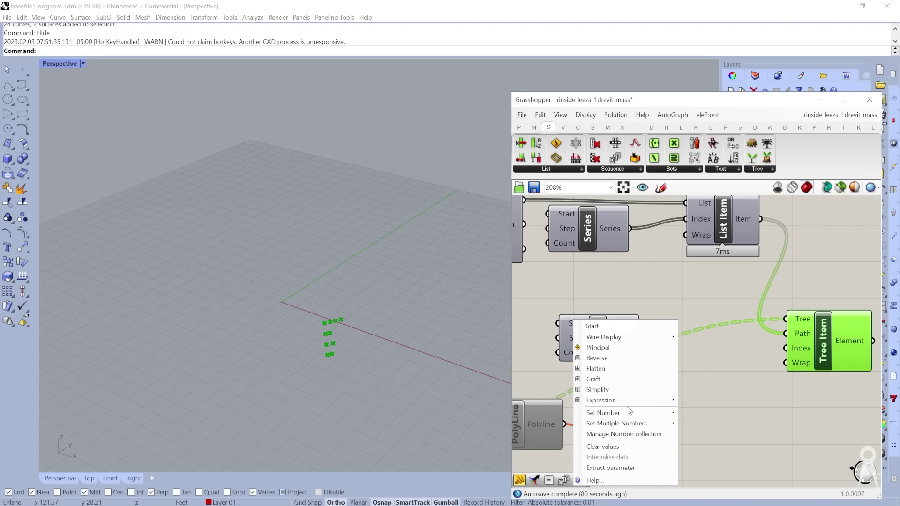
{"action": "left_click", "coordinate": [637, 361]}
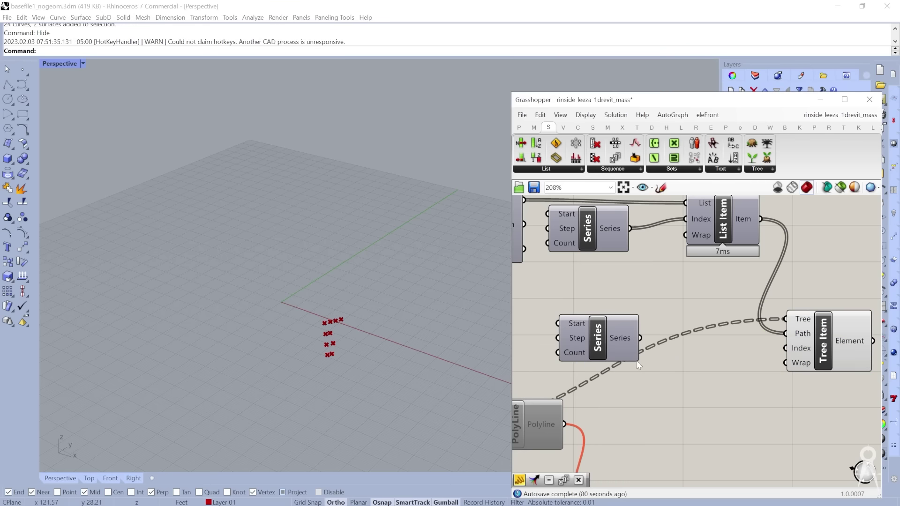
{"action": "scroll", "coordinate": [570, 355], "scroll_direction": "up", "scroll_amount": 1}
{"action": "right_click", "coordinate": [569, 354]}
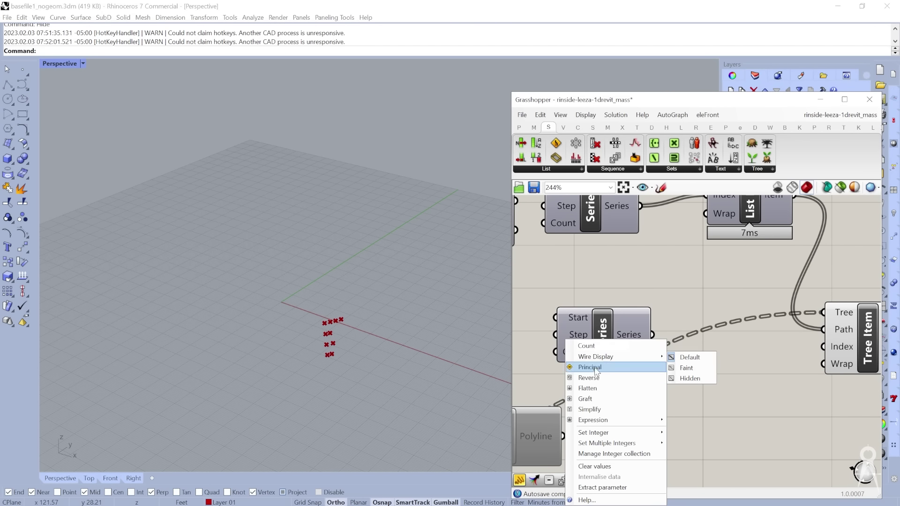
{"action": "mouse_move", "coordinate": [609, 432]}
{"action": "type", "text": "3"}
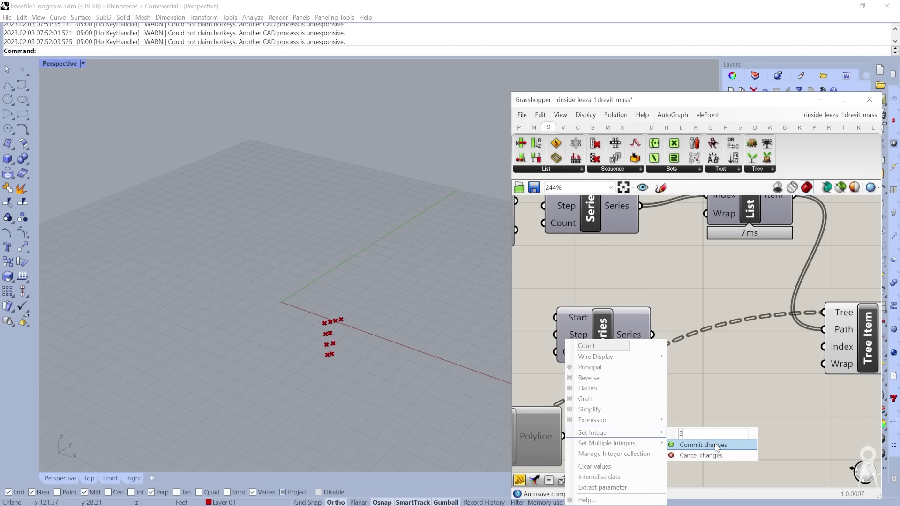
{"action": "left_click", "coordinate": [716, 446]}
Wire the lower Series output (0, 1, 2) into Tree Item's Index input.
{"action": "mouse_move", "coordinate": [627, 338]}
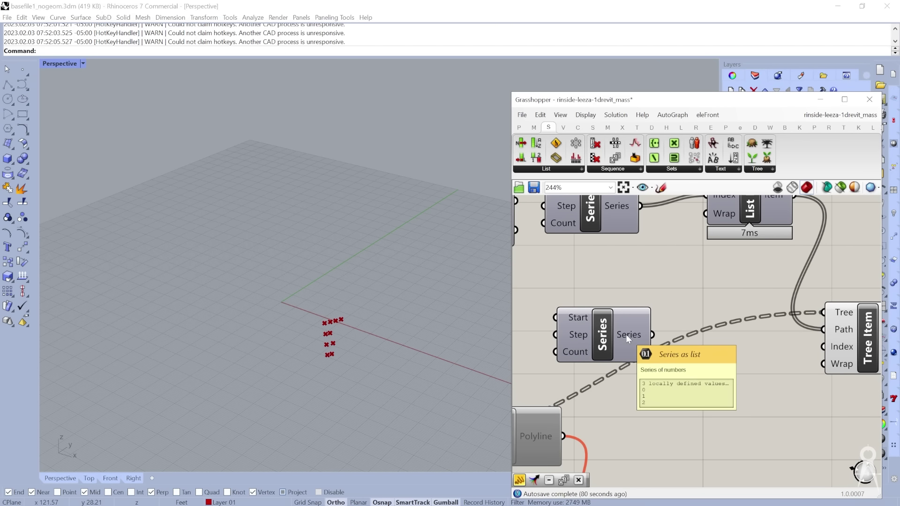
{"action": "right_click", "coordinate": [570, 354]}
{"action": "mouse_move", "coordinate": [598, 430]}
{"action": "left_click", "coordinate": [702, 446]}
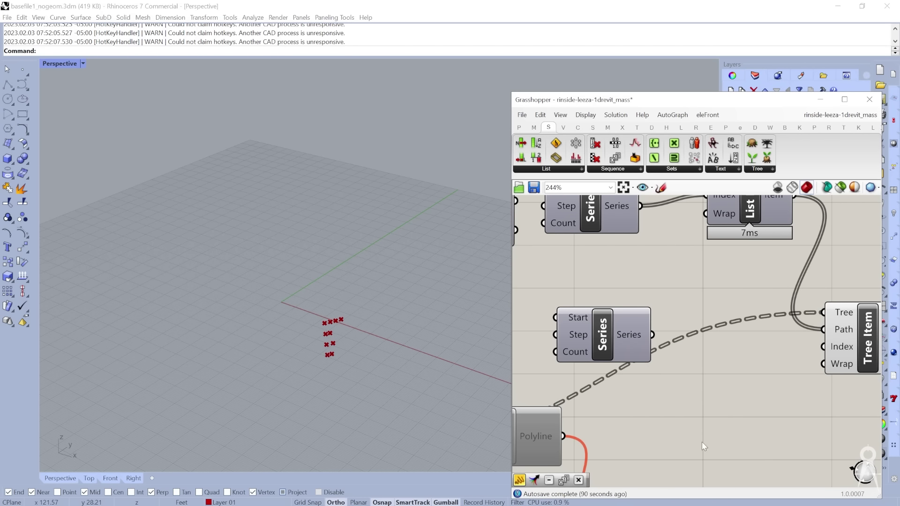
{"action": "scroll", "coordinate": [624, 346], "scroll_direction": "down", "scroll_amount": 2}
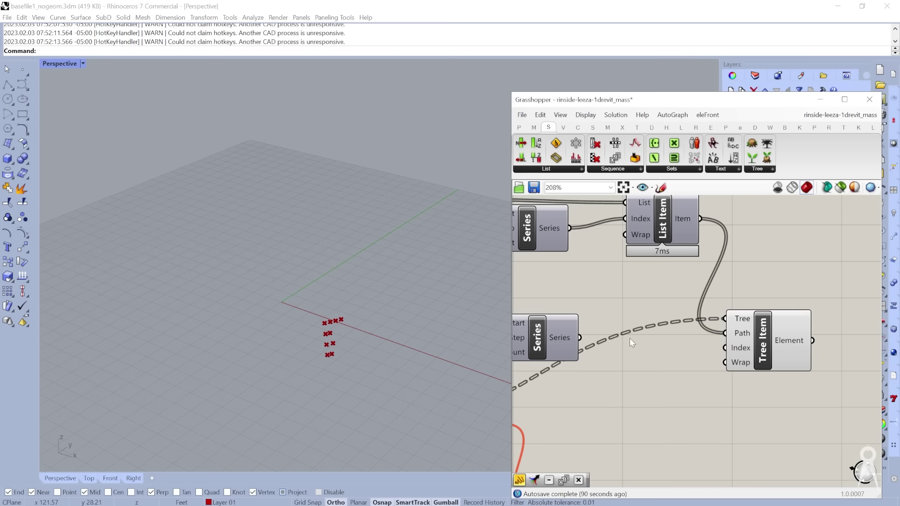
{"action": "mouse_move", "coordinate": [748, 323]}
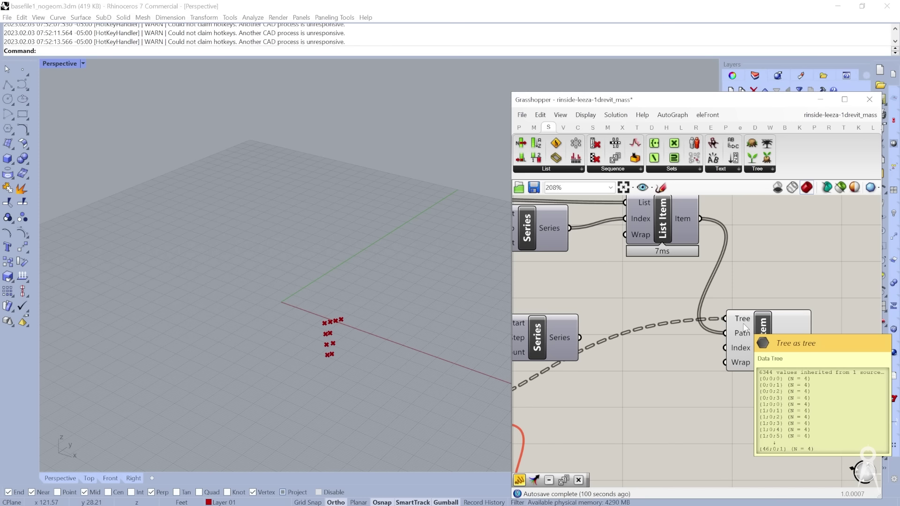
{"action": "left_click_drag", "start_coordinate": [580, 337], "coordinate": [724, 347]}
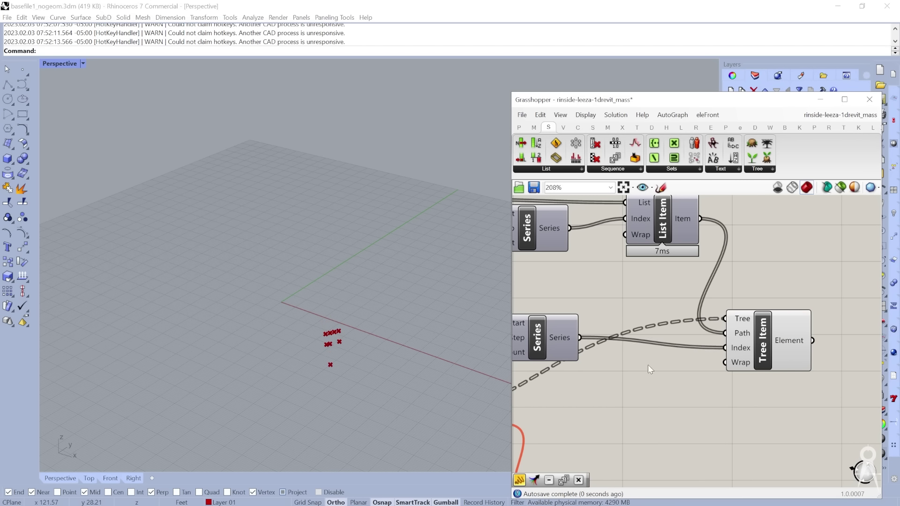
Graft the Series output that feeds Tree Item's Index.
{"action": "scroll", "coordinate": [737, 360], "scroll_direction": "up", "scroll_amount": 2}
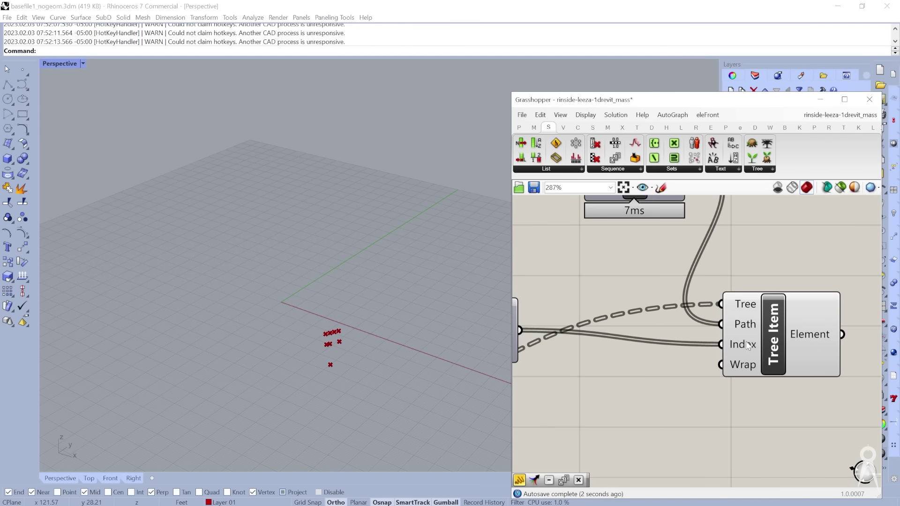
{"action": "scroll", "coordinate": [747, 346], "scroll_direction": "down", "scroll_amount": 4}
{"action": "scroll", "coordinate": [635, 342], "scroll_direction": "up", "scroll_amount": 3}
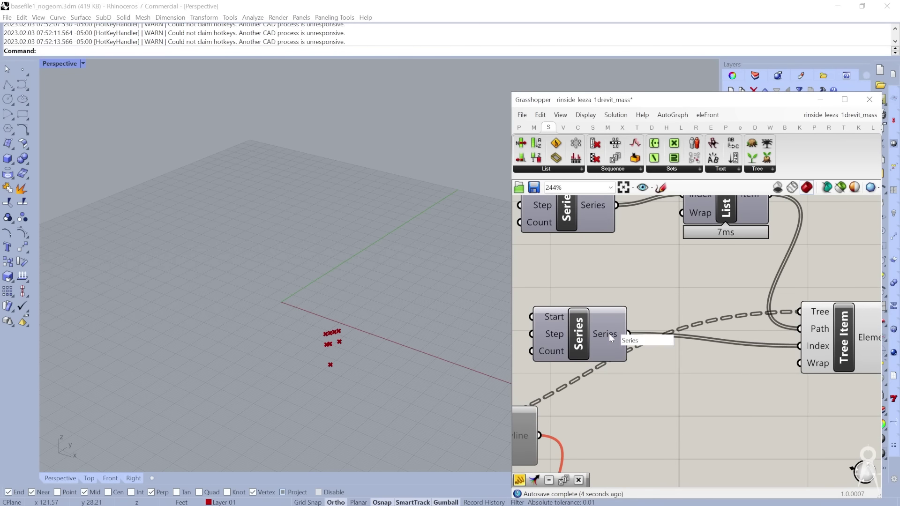
{"action": "right_click", "coordinate": [609, 334]}
{"action": "left_click", "coordinate": [629, 385]}
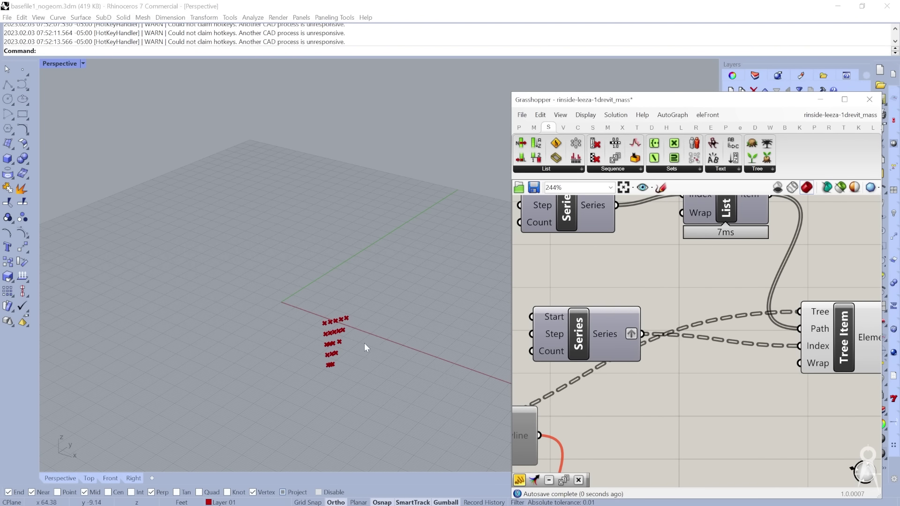
Cancel the stray Z entry on the Rhino command line and zoom the view.
{"action": "scroll", "coordinate": [326, 323], "scroll_direction": "up", "scroll_amount": 3}
{"action": "scroll", "coordinate": [365, 337], "scroll_direction": "down", "scroll_amount": 3}
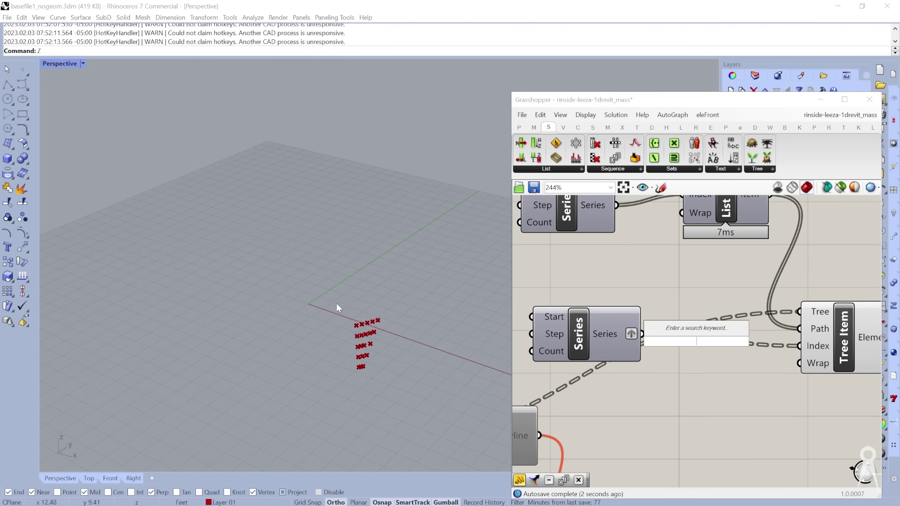
{"action": "type", "text": "Z"}
{"action": "key", "text": "Escape"}
{"action": "scroll", "coordinate": [358, 368], "scroll_direction": "up", "scroll_amount": 5}
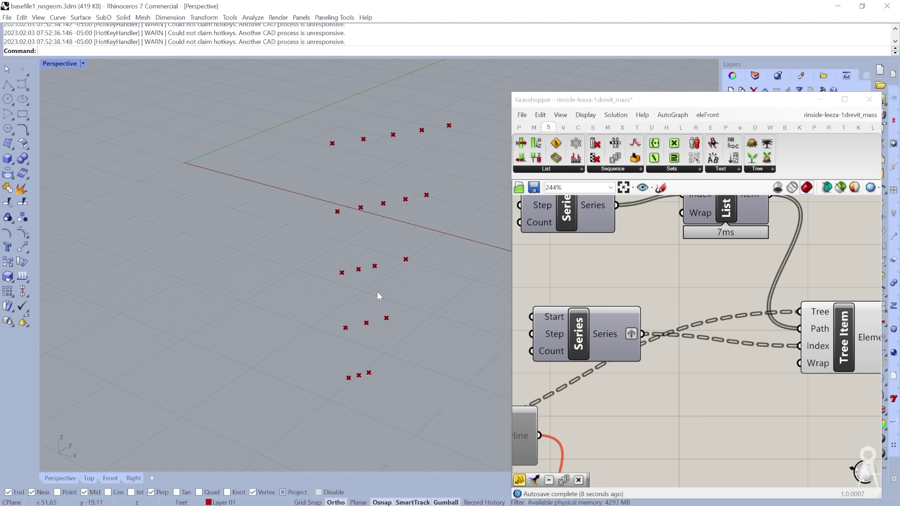
{"action": "scroll", "coordinate": [361, 310], "scroll_direction": "down", "scroll_amount": 3}
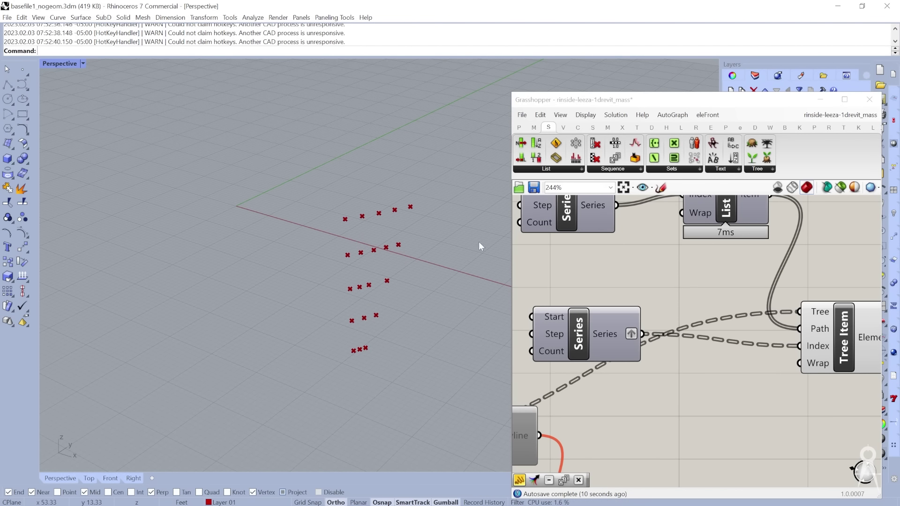
{"action": "scroll", "coordinate": [759, 288], "scroll_direction": "down", "scroll_amount": 3}
{"action": "scroll", "coordinate": [710, 307], "scroll_direction": "up", "scroll_amount": 3}
Add a Panel wired to Tree Item's Element output, enlarged to list all point coordinates.
{"action": "double_click", "coordinate": [710, 308]}
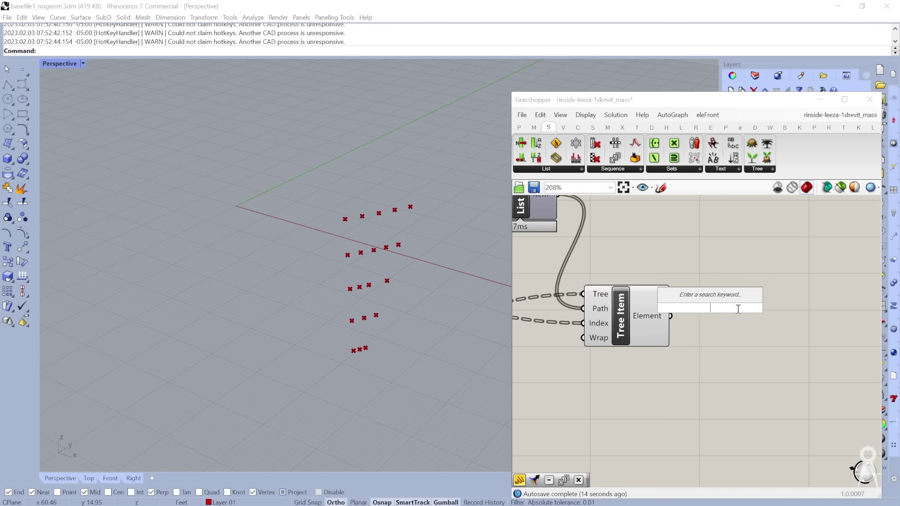
{"action": "type", "text": "panel"}
{"action": "key", "text": "Return"}
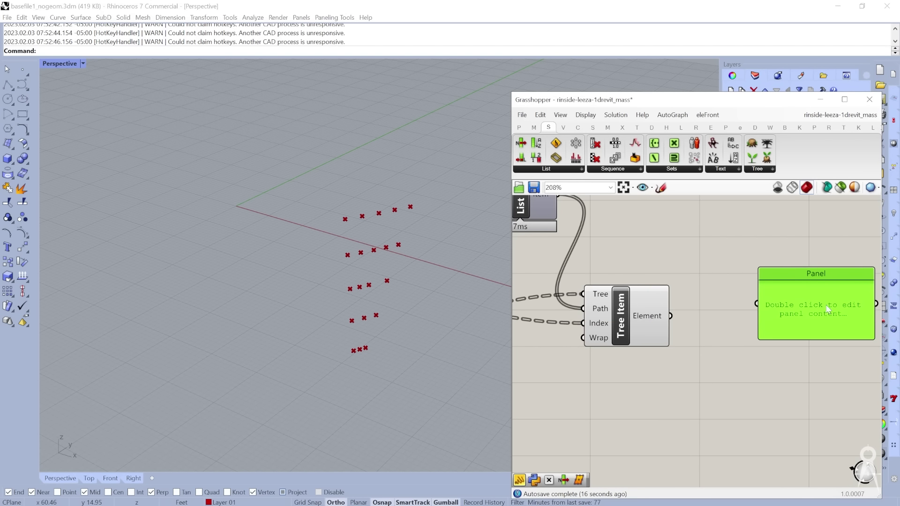
{"action": "left_click_drag", "start_coordinate": [670, 316], "coordinate": [756, 304]}
{"action": "scroll", "coordinate": [787, 301], "scroll_direction": "up", "scroll_amount": 1}
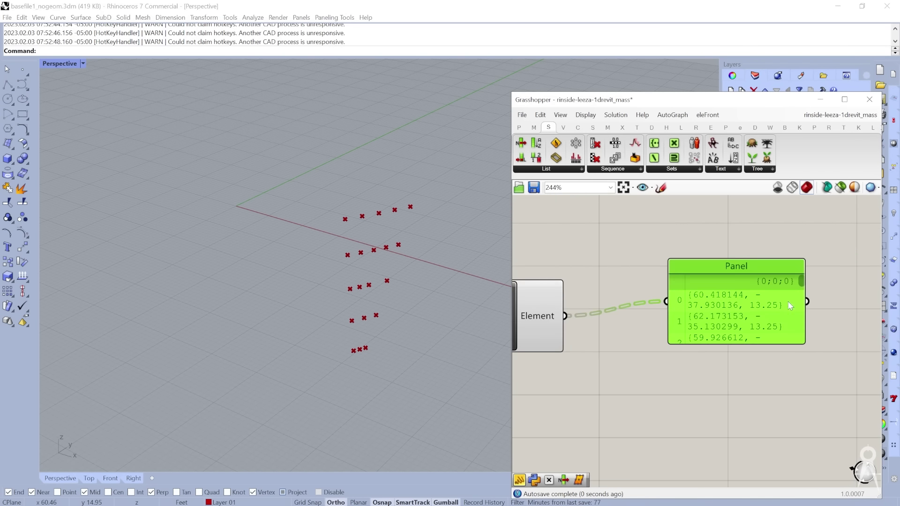
{"action": "left_click_drag", "start_coordinate": [803, 344], "coordinate": [883, 401]}
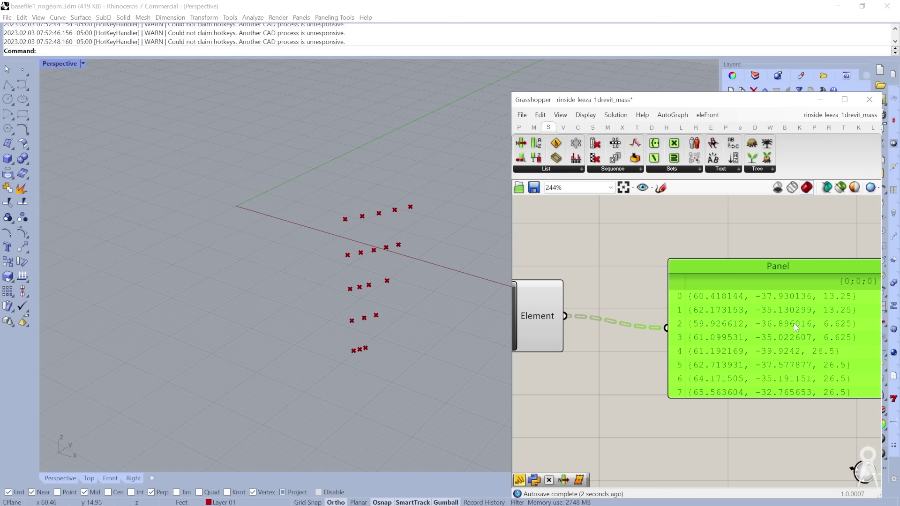
{"action": "scroll", "coordinate": [793, 322], "scroll_direction": "down", "scroll_amount": 3}
{"action": "scroll", "coordinate": [737, 328], "scroll_direction": "up", "scroll_amount": 2}
{"action": "mouse_move", "coordinate": [608, 319]}
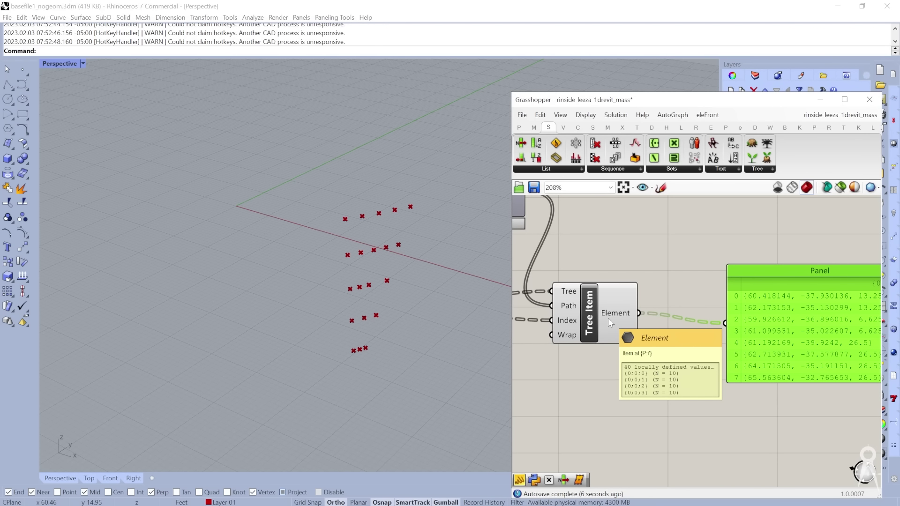
{"action": "scroll", "coordinate": [375, 281], "scroll_direction": "down", "scroll_amount": 2}
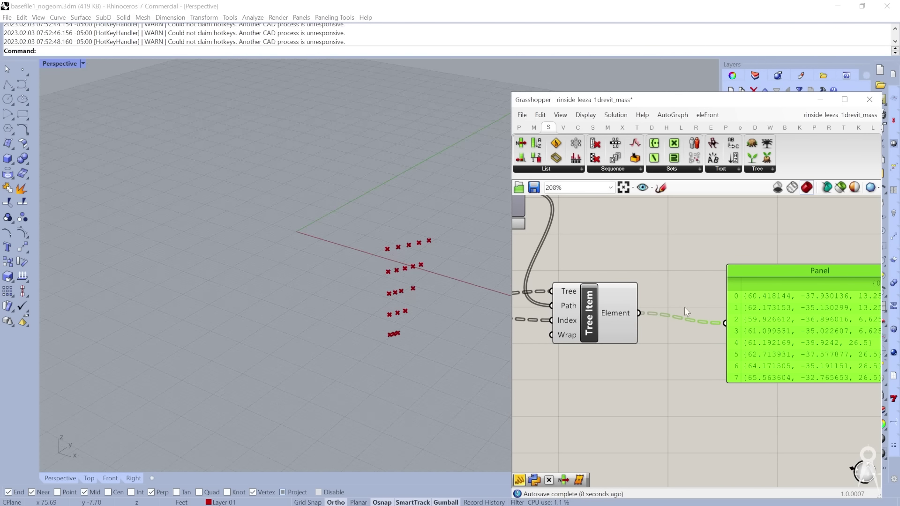
{"action": "key", "text": "Delete"}
{"action": "double_click", "coordinate": [759, 311]}
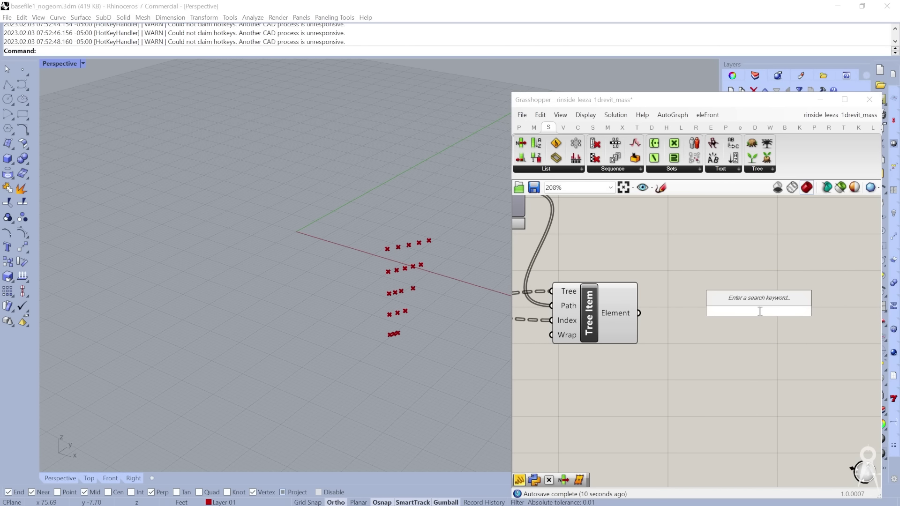
{"action": "type", "text": "flip"}
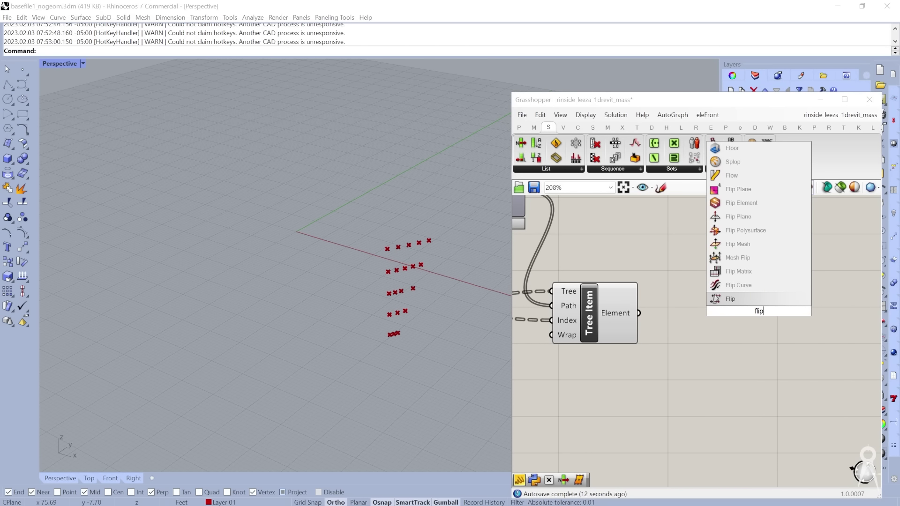
{"action": "left_click", "coordinate": [738, 271]}
{"action": "left_click_drag", "start_coordinate": [638, 313], "coordinate": [744, 319]}
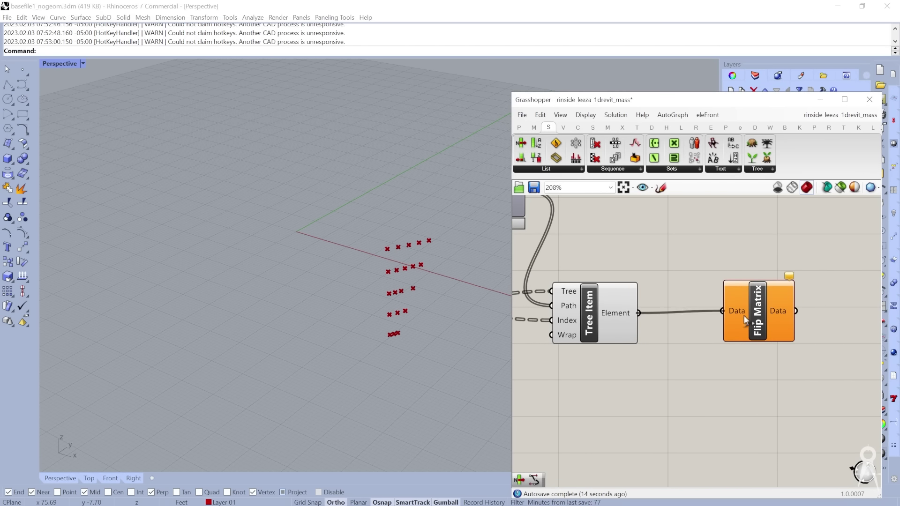
{"action": "mouse_move", "coordinate": [786, 311]}
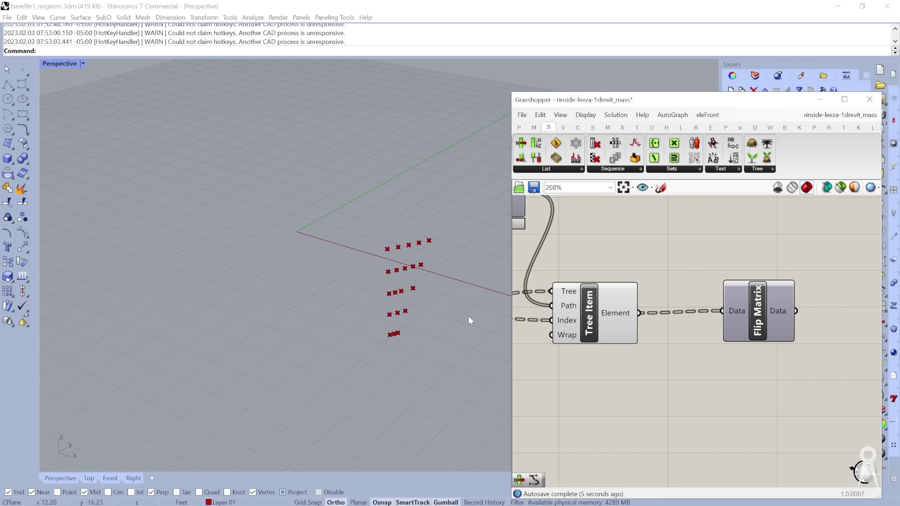
{"action": "scroll", "coordinate": [338, 313], "scroll_direction": "down", "scroll_amount": 4}
{"action": "scroll", "coordinate": [652, 282], "scroll_direction": "up", "scroll_amount": 1}
{"action": "scroll", "coordinate": [652, 283], "scroll_direction": "down", "scroll_amount": 5}
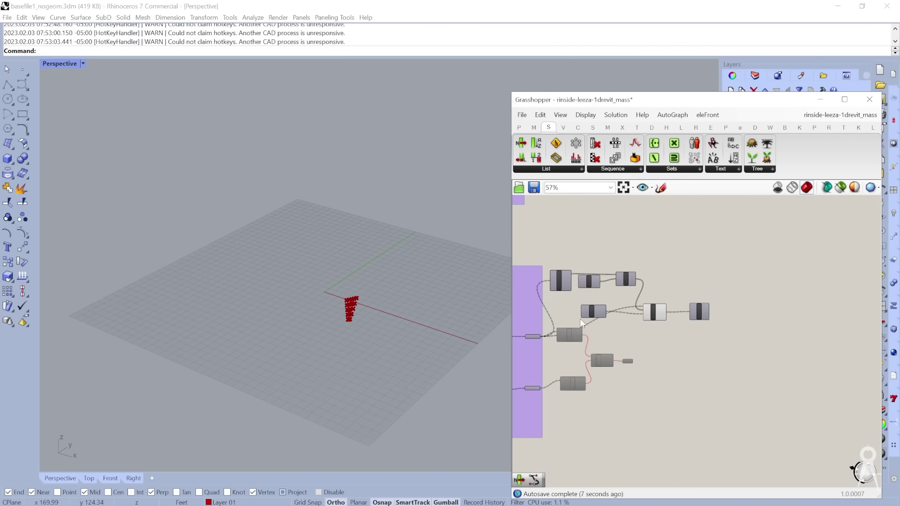
{"action": "scroll", "coordinate": [588, 318], "scroll_direction": "down", "scroll_amount": 2}
{"action": "left_click_drag", "start_coordinate": [785, 233], "coordinate": [553, 323]}
{"action": "left_click_drag", "start_coordinate": [607, 313], "coordinate": [691, 312]}
{"action": "scroll", "coordinate": [642, 296], "scroll_direction": "down", "scroll_amount": 5}
{"action": "scroll", "coordinate": [727, 288], "scroll_direction": "up", "scroll_amount": 9}
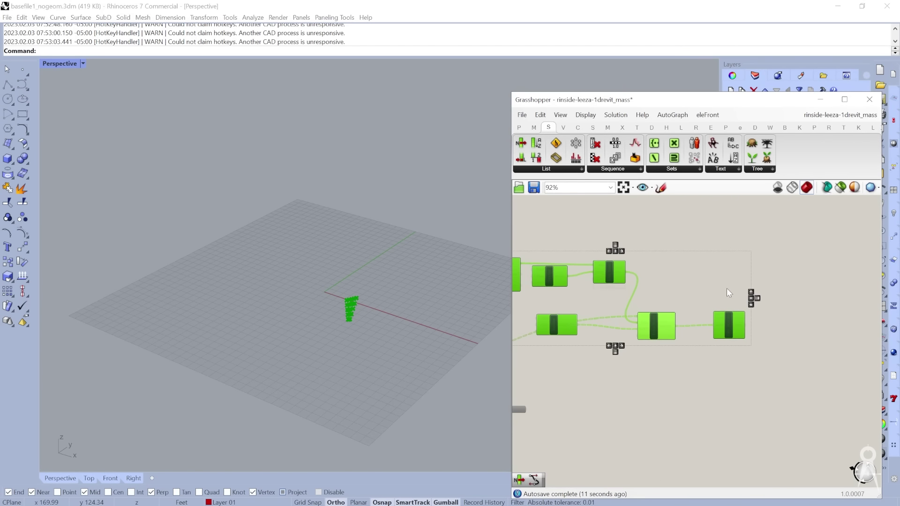
{"action": "left_click", "coordinate": [754, 350]}
{"action": "left_click_drag", "start_coordinate": [719, 352], "coordinate": [684, 353]}
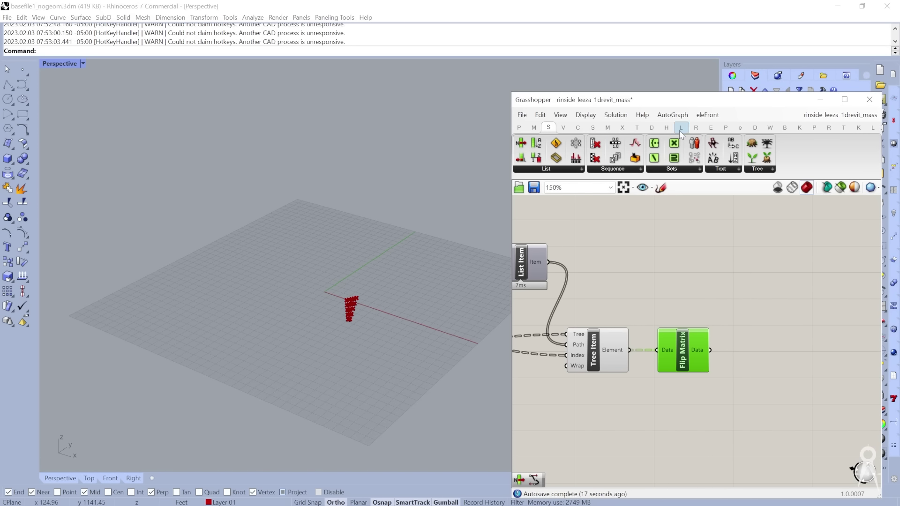
{"action": "scroll", "coordinate": [738, 331], "scroll_direction": "down", "scroll_amount": 2}
{"action": "scroll", "coordinate": [670, 330], "scroll_direction": "up", "scroll_amount": 3}
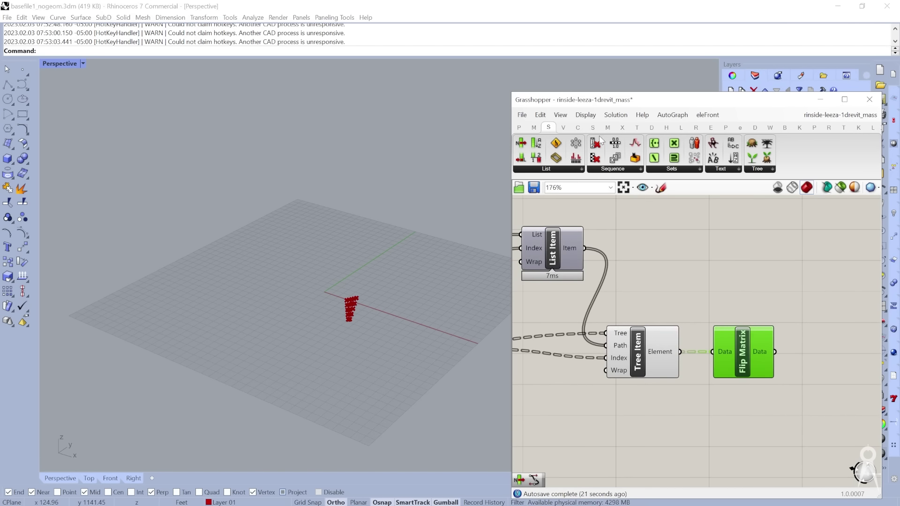
{"action": "mouse_move", "coordinate": [579, 129]}
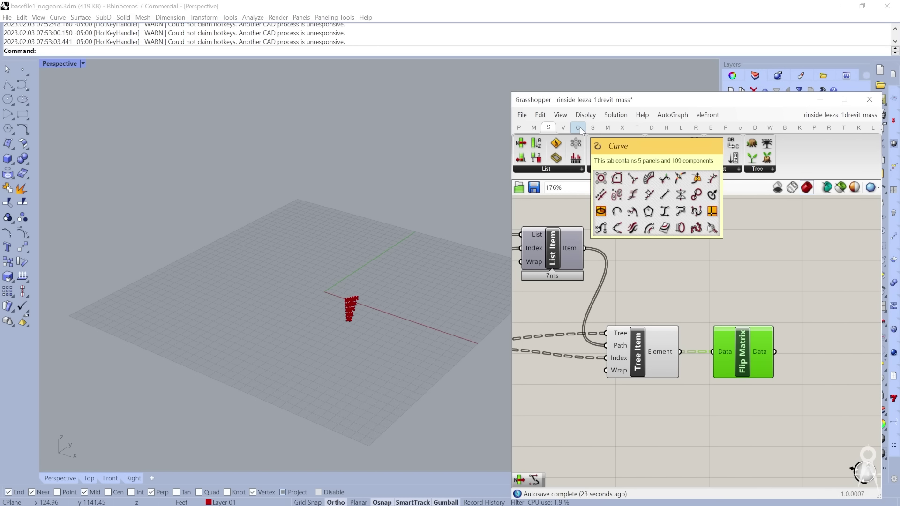
{"action": "left_click", "coordinate": [697, 132]}
Place an Add Component (Adaptive) node from the Build dropdown and position it right.
{"action": "left_click", "coordinate": [554, 171]}
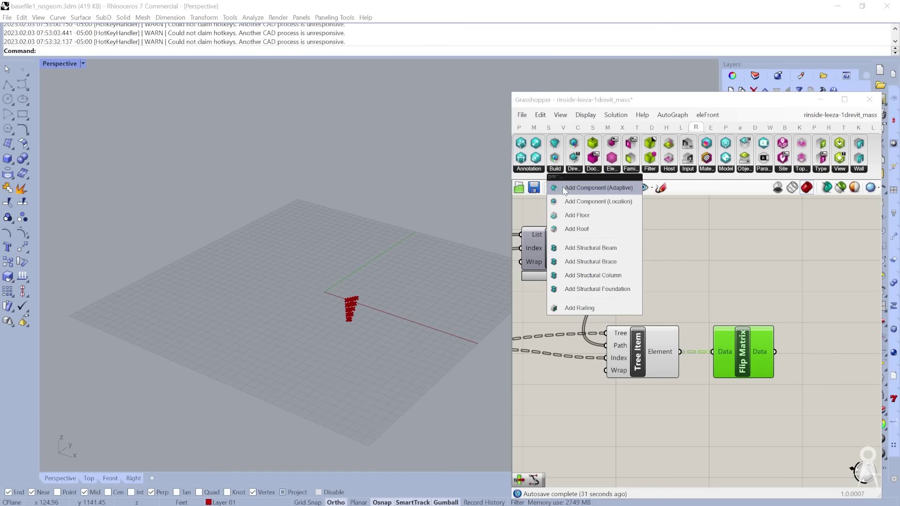
{"action": "left_click", "coordinate": [564, 188]}
{"action": "scroll", "coordinate": [862, 372], "scroll_direction": "down", "scroll_amount": 1}
{"action": "right_click_drag", "start_coordinate": [868, 374], "coordinate": [781, 354]}
{"action": "scroll", "coordinate": [781, 354], "scroll_direction": "up", "scroll_amount": 1}
{"action": "left_click", "coordinate": [706, 259]}
{"action": "left_click_drag", "start_coordinate": [714, 269], "coordinate": [828, 304]}
{"action": "right_click_drag", "start_coordinate": [777, 324], "coordinate": [707, 323]}
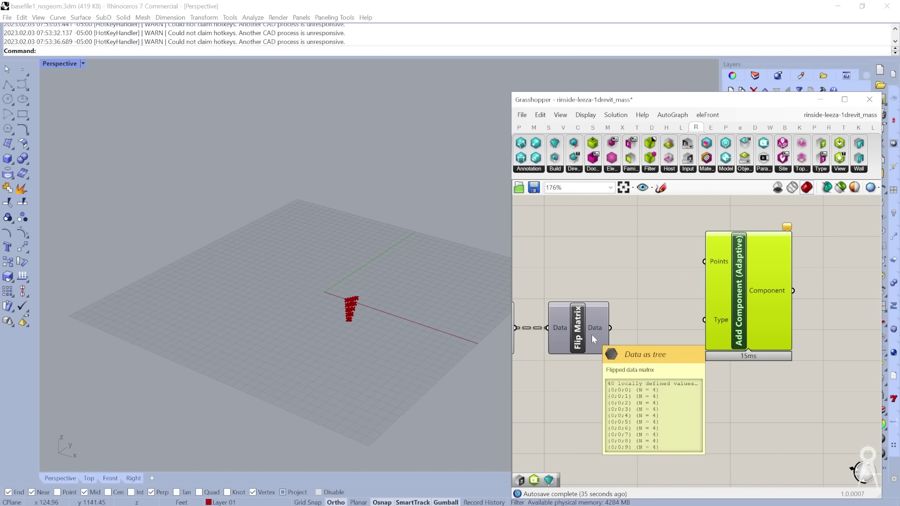
{"action": "left_click_drag", "start_coordinate": [738, 344], "coordinate": [784, 392]}
Add a Type parameter to the canvas by searching 'type'.
{"action": "double_click", "coordinate": [637, 387]}
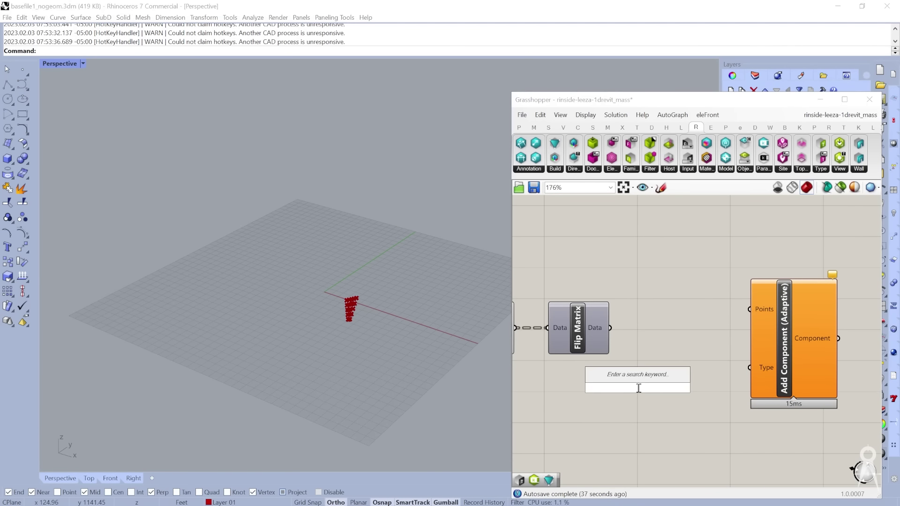
{"action": "type", "text": "type"}
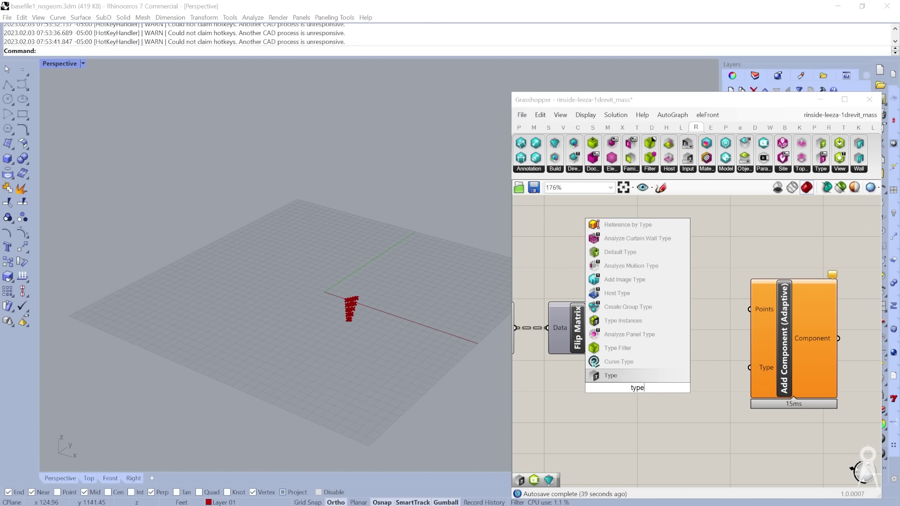
{"action": "left_click", "coordinate": [640, 377]}
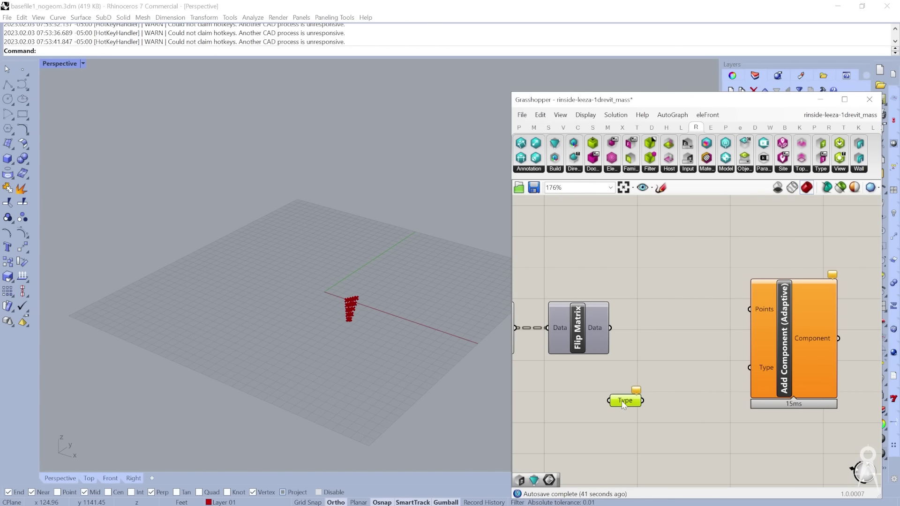
{"action": "scroll", "coordinate": [353, 303], "scroll_direction": "up", "scroll_amount": 2}
{"action": "scroll", "coordinate": [352, 303], "scroll_direction": "up", "scroll_amount": 2}
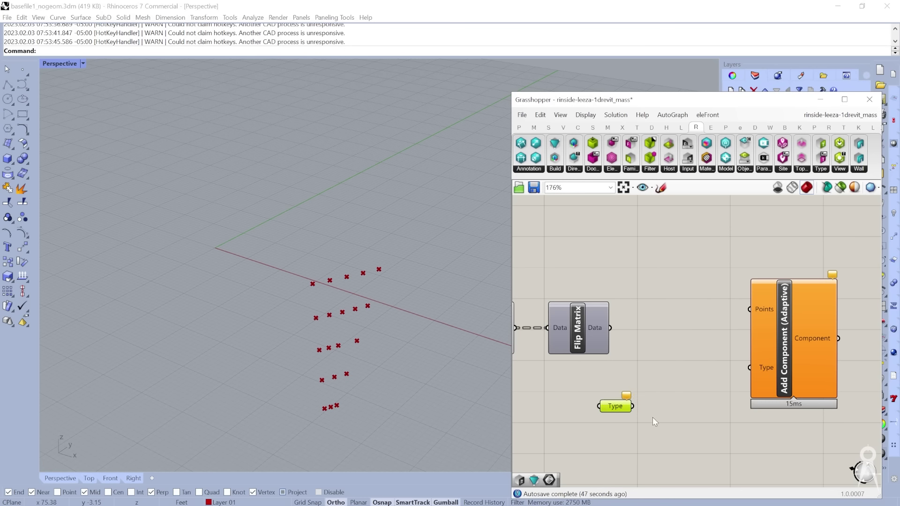
Set the Type parameter to Curtain Panels > Adaptive Quad Panel2 and wire it into the Type input.
{"action": "right_click", "coordinate": [618, 407]}
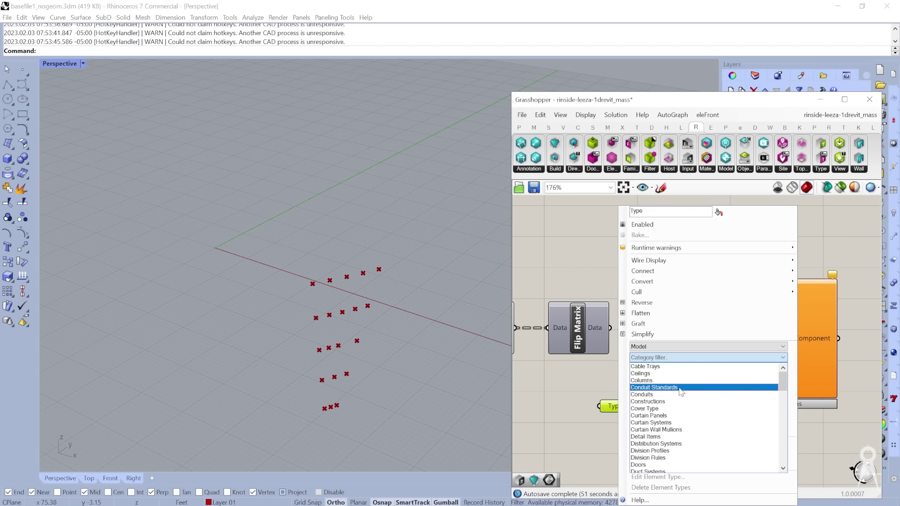
{"action": "left_click", "coordinate": [685, 416]}
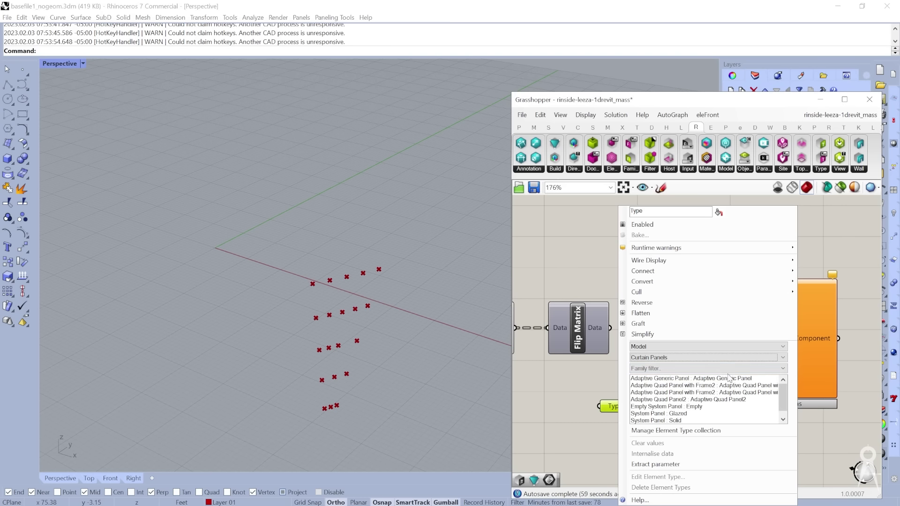
{"action": "left_click", "coordinate": [720, 400]}
{"action": "left_click", "coordinate": [603, 390]}
{"action": "scroll", "coordinate": [659, 414], "scroll_direction": "up", "scroll_amount": 1}
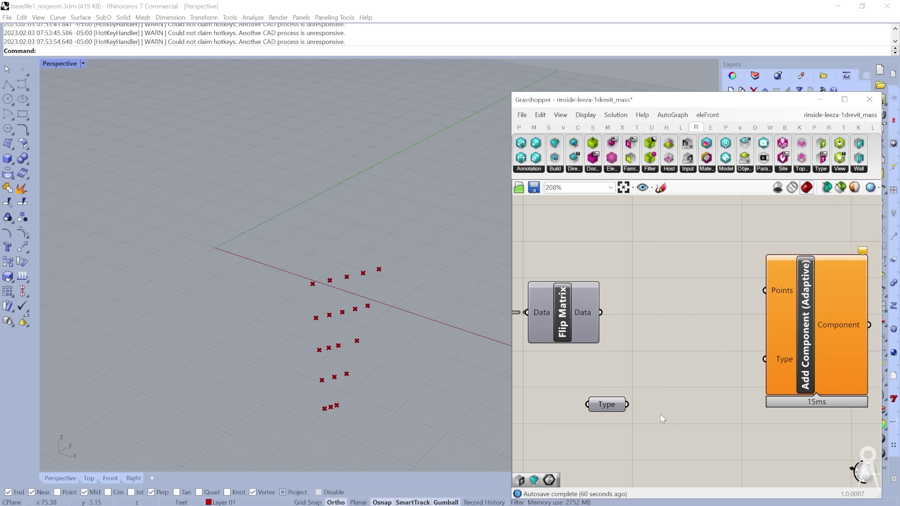
{"action": "left_click_drag", "start_coordinate": [627, 404], "coordinate": [764, 359]}
{"action": "scroll", "coordinate": [677, 354], "scroll_direction": "down", "scroll_amount": 2}
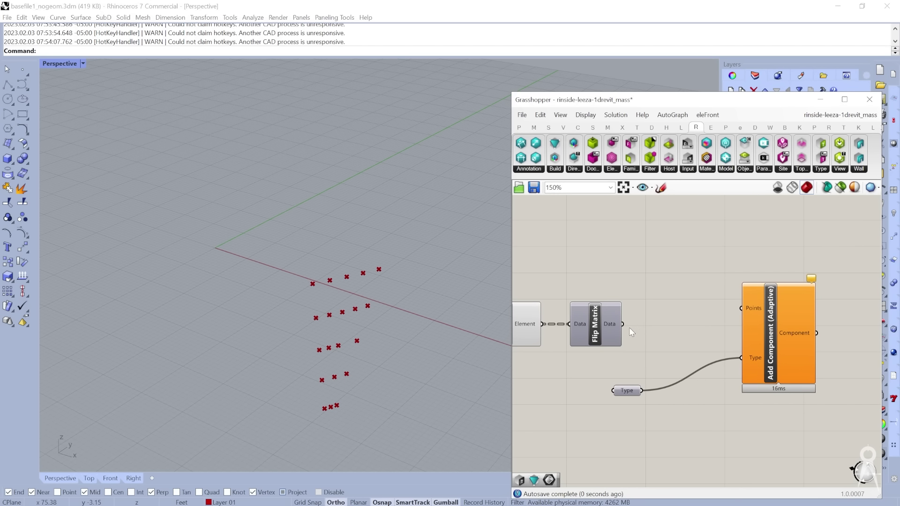
Wire Flip Matrix's Data output into Add Component (Adaptive)'s Points and select it to preview panels.
{"action": "mouse_move", "coordinate": [612, 324]}
{"action": "left_click_drag", "start_coordinate": [621, 324], "coordinate": [741, 308]}
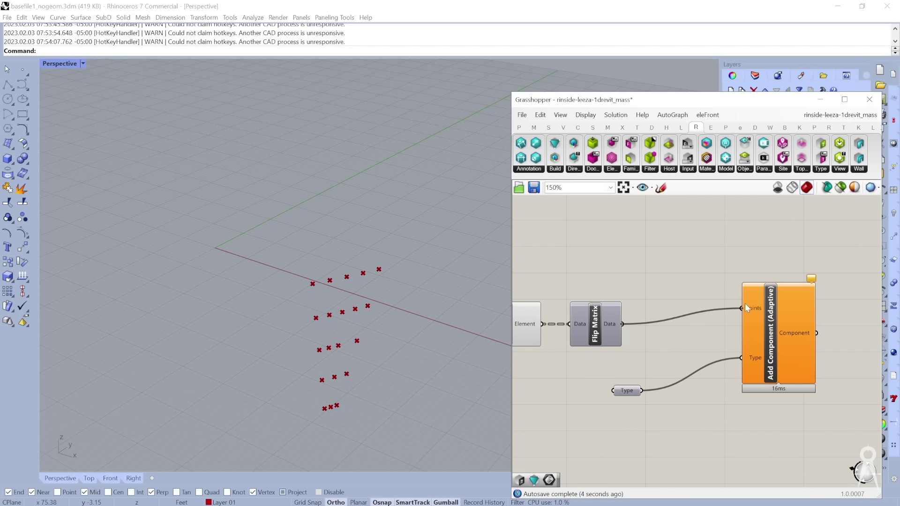
{"action": "left_click", "coordinate": [778, 323]}
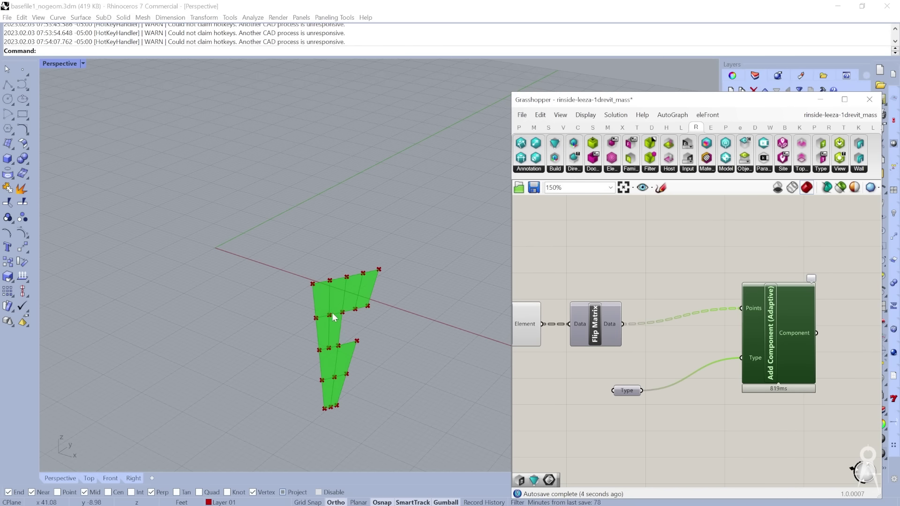
{"action": "scroll", "coordinate": [345, 328], "scroll_direction": "down", "scroll_amount": 5}
{"action": "scroll", "coordinate": [368, 329], "scroll_direction": "up", "scroll_amount": 9}
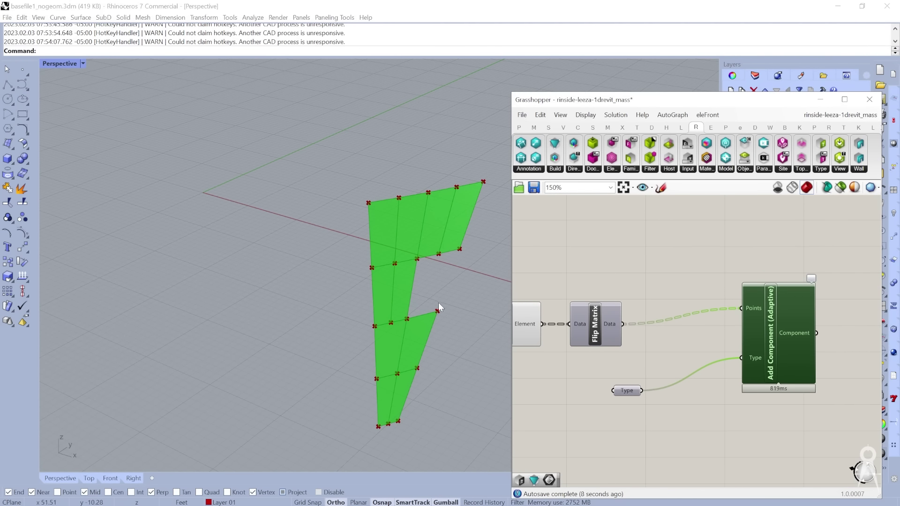
Minimize Rhino, zoom into the lower tower in Revit, and select four panels along a row.
{"action": "left_click", "coordinate": [832, 10]}
{"action": "scroll", "coordinate": [370, 328], "scroll_direction": "up", "scroll_amount": 5}
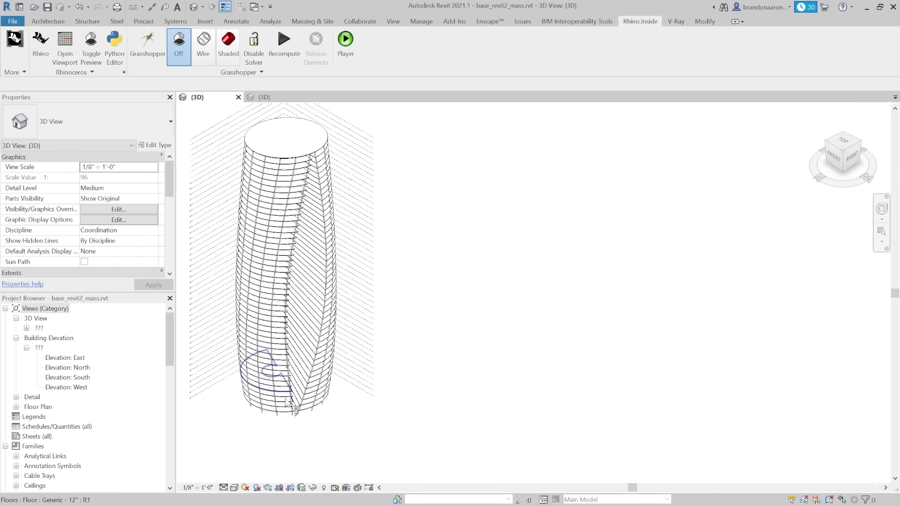
{"action": "scroll", "coordinate": [336, 394], "scroll_direction": "up", "scroll_amount": 5}
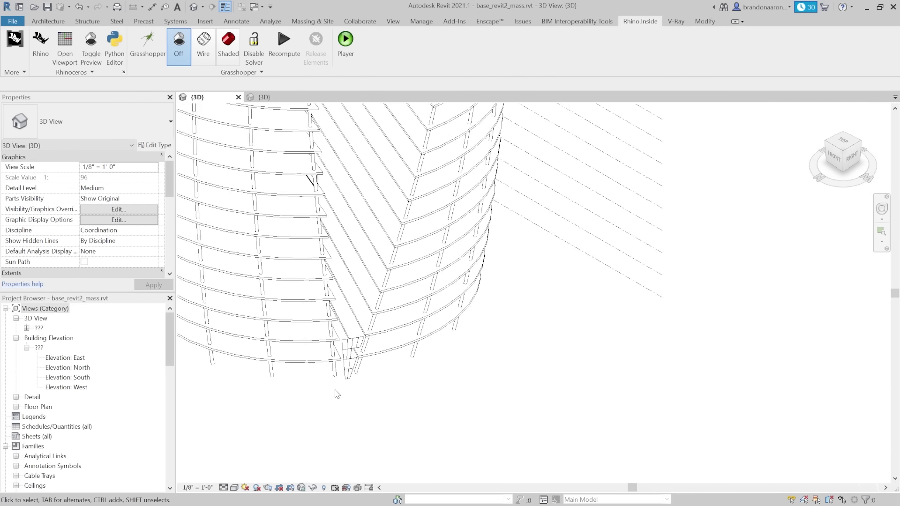
{"action": "scroll", "coordinate": [357, 344], "scroll_direction": "up", "scroll_amount": 2}
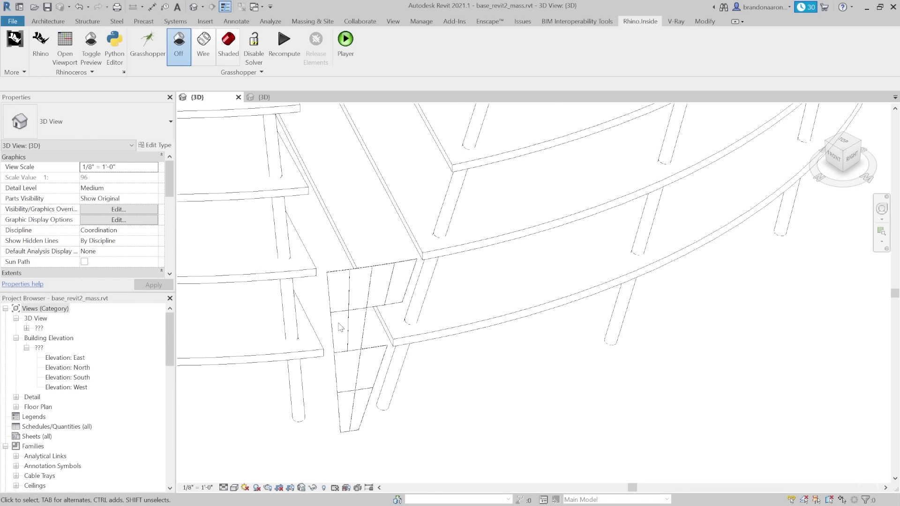
{"action": "left_click", "coordinate": [335, 297]}
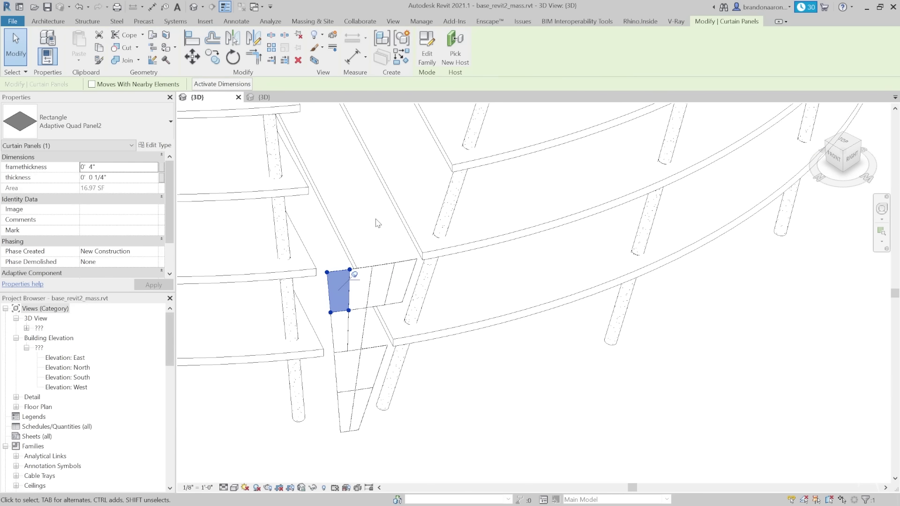
{"action": "scroll", "coordinate": [356, 255], "scroll_direction": "up", "scroll_amount": 2}
{"action": "left_click", "coordinate": [365, 273]}
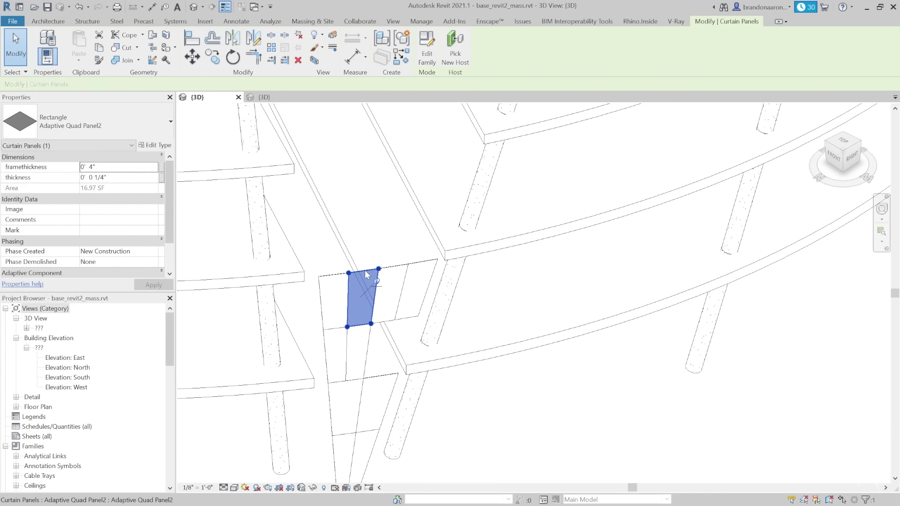
{"action": "left_click", "coordinate": [393, 267]}
{"action": "left_click", "coordinate": [418, 267]}
Select the lower curtain panel to compare its area with the others.
{"action": "scroll", "coordinate": [432, 336], "scroll_direction": "down", "scroll_amount": 2}
{"action": "scroll", "coordinate": [395, 350], "scroll_direction": "up", "scroll_amount": 2}
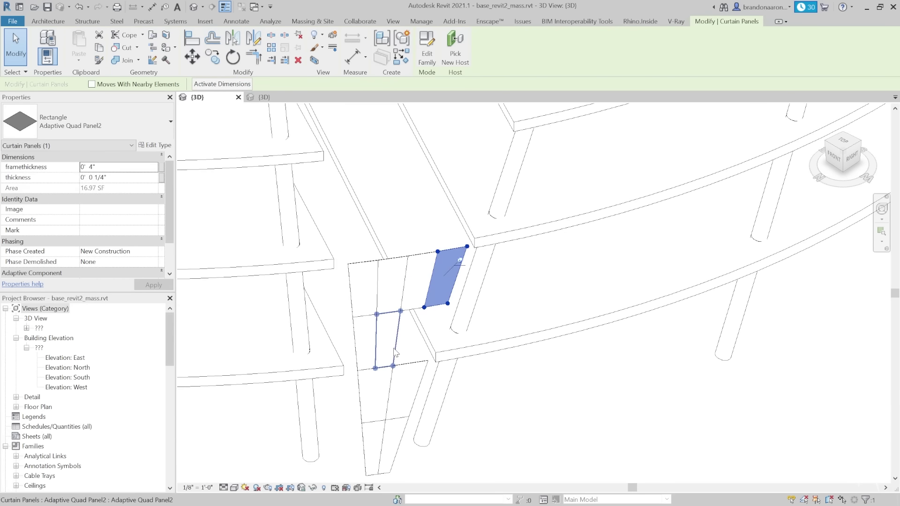
{"action": "scroll", "coordinate": [395, 352], "scroll_direction": "down", "scroll_amount": 5}
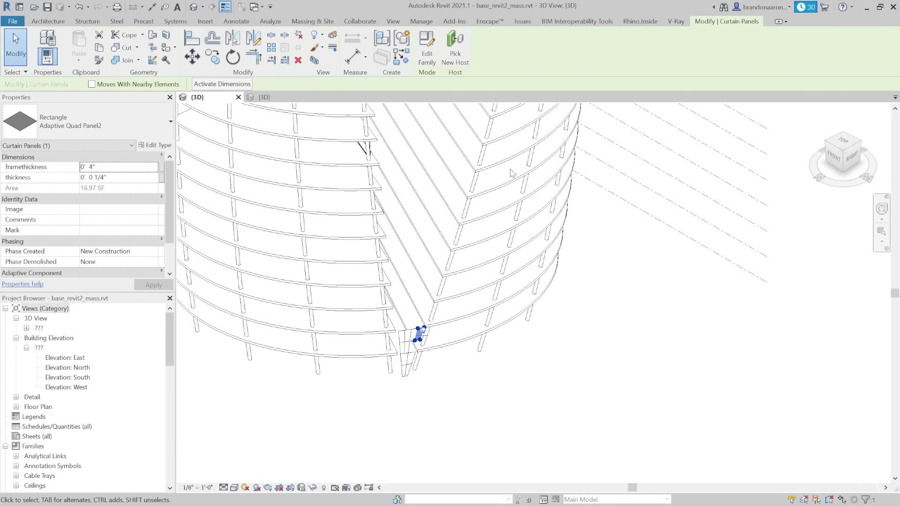
{"action": "scroll", "coordinate": [414, 356], "scroll_direction": "up", "scroll_amount": 4}
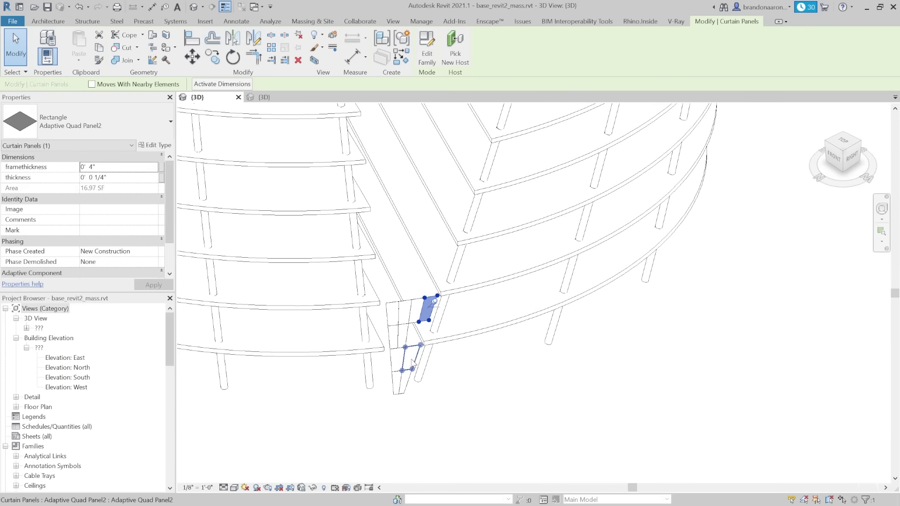
{"action": "left_click", "coordinate": [414, 356]}
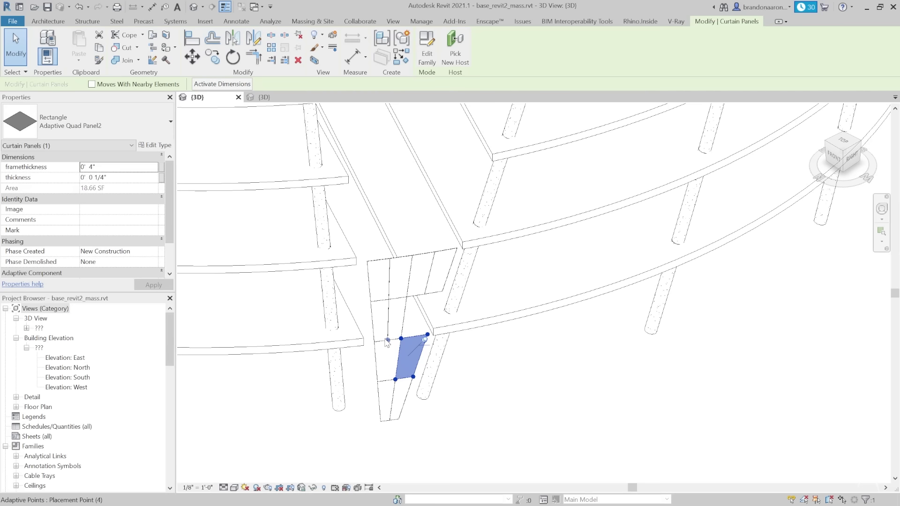
{"action": "scroll", "coordinate": [395, 361], "scroll_direction": "down", "scroll_amount": 2}
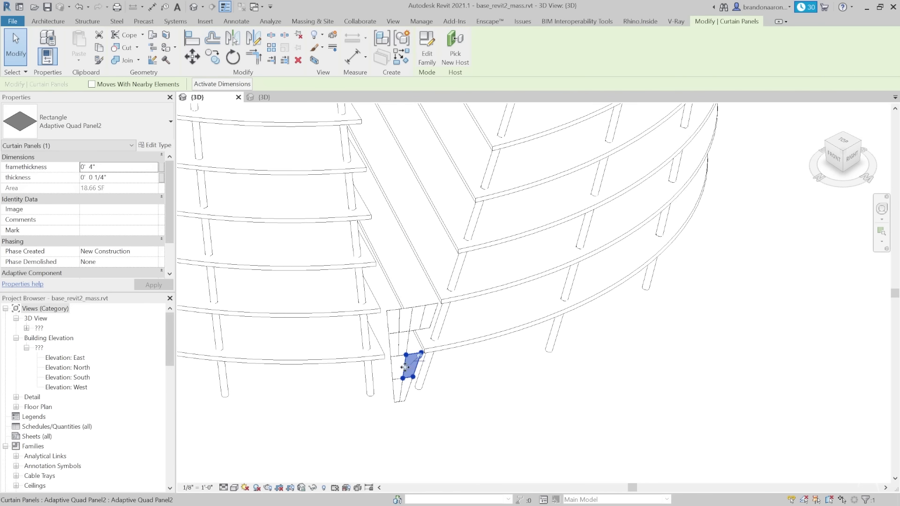
{"action": "scroll", "coordinate": [394, 358], "scroll_direction": "up", "scroll_amount": 1}
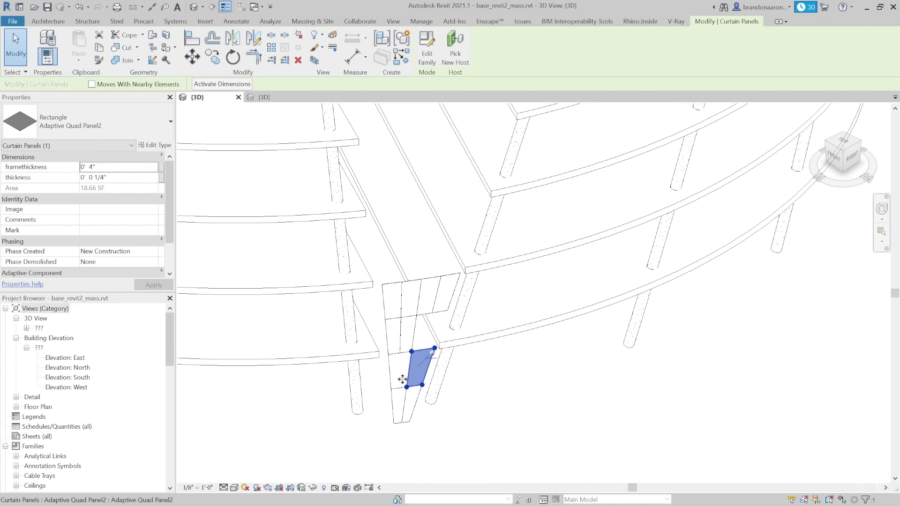